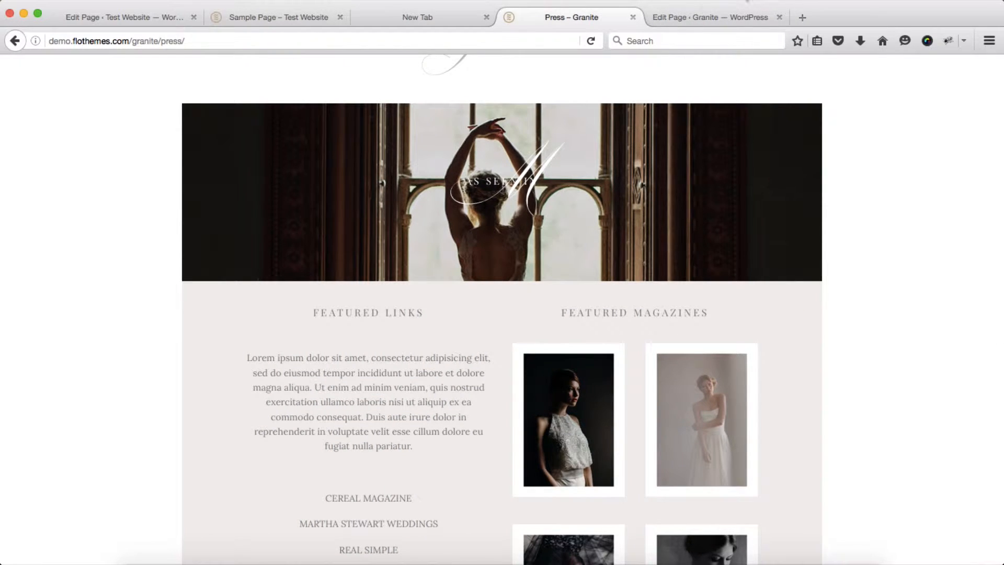
- Paste the Press page's source code from the Granite demo's page editor into the empty text content of the Sample Page
{"action": "left_click", "coordinate": [698, 17]}
{"action": "scroll", "coordinate": [488, 410], "scroll_direction": "down", "scroll_amount": 1}
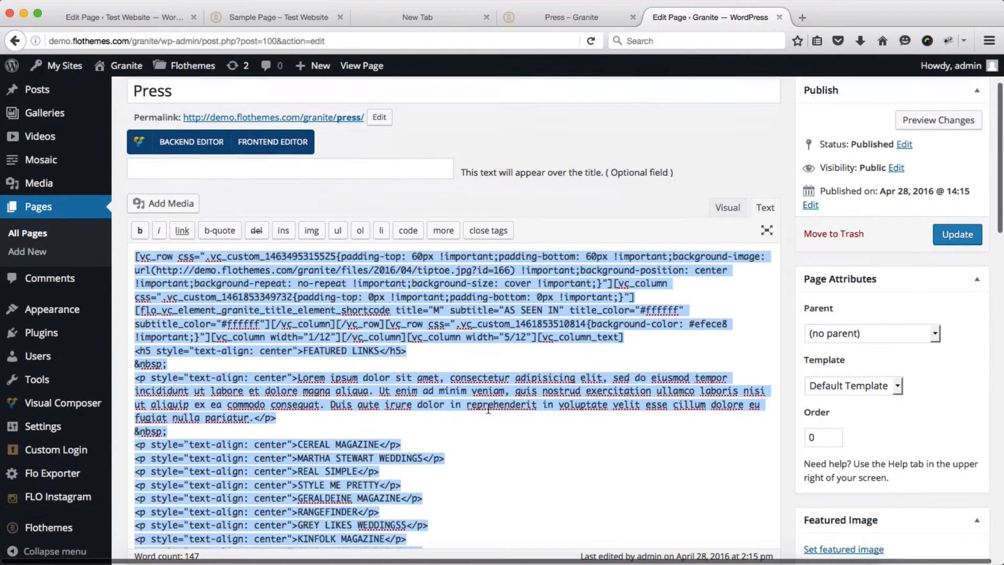
{"action": "scroll", "coordinate": [488, 411], "scroll_direction": "down", "scroll_amount": 1}
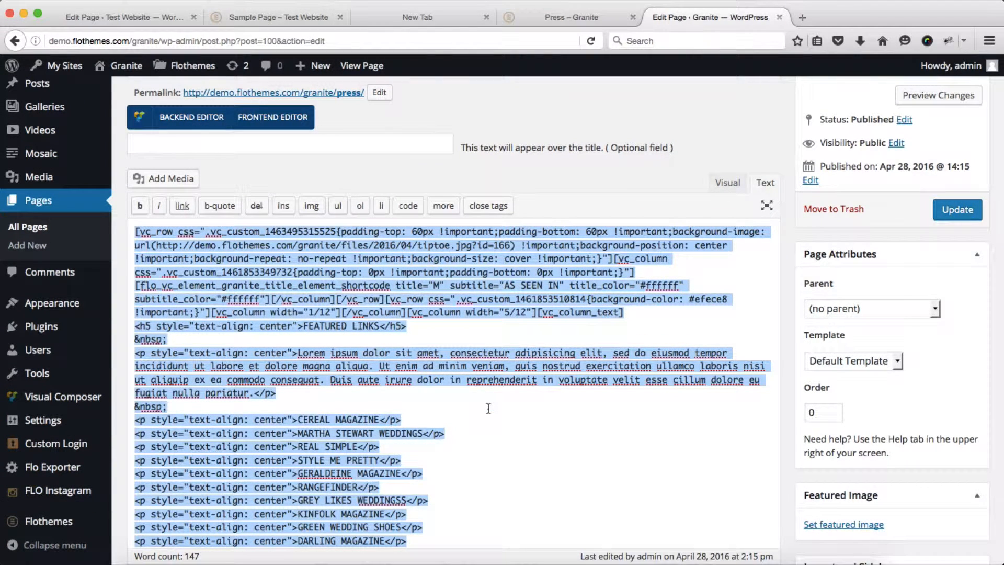
{"action": "scroll", "coordinate": [488, 408], "scroll_direction": "down", "scroll_amount": 4}
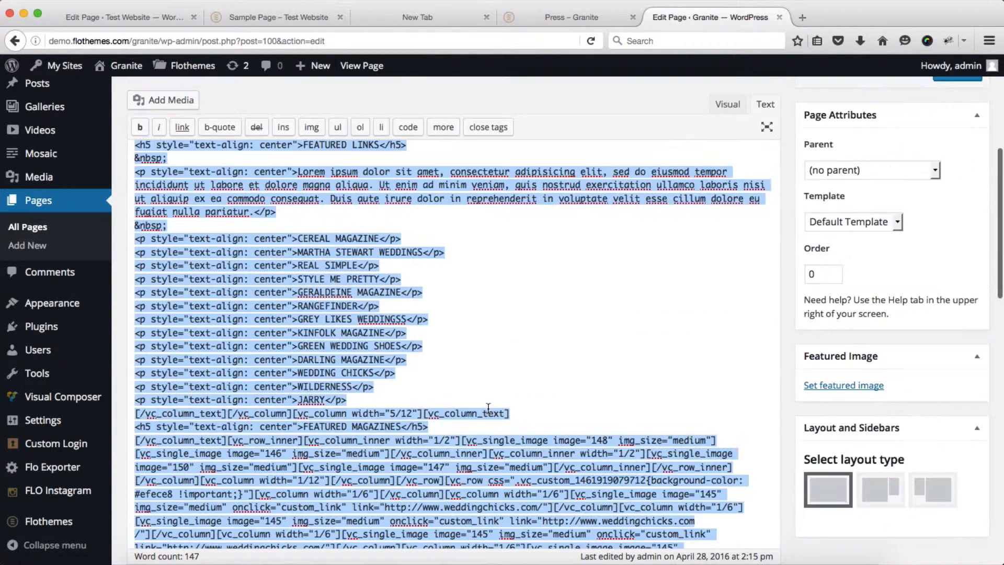
{"action": "left_click", "coordinate": [82, 16]}
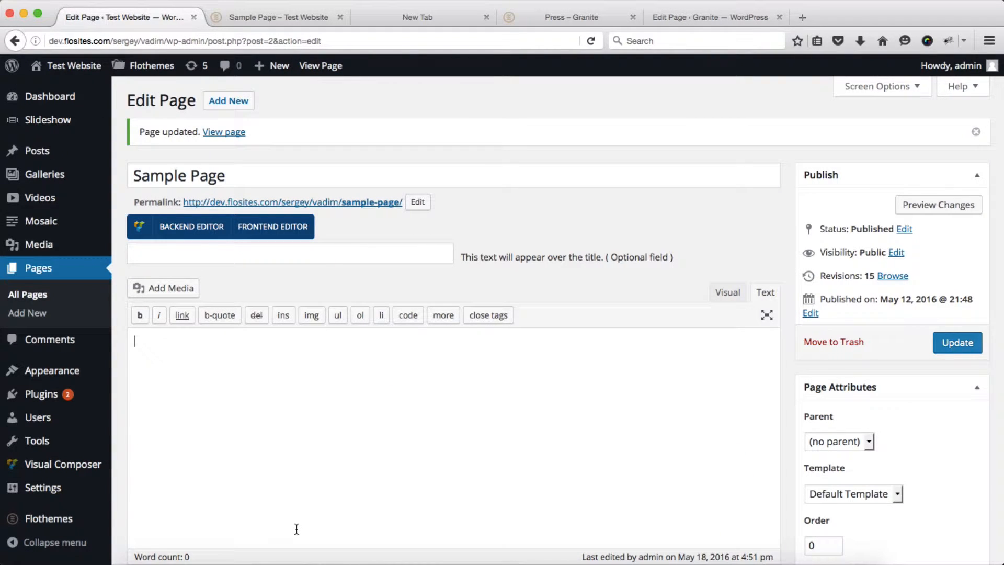
{"action": "left_click", "coordinate": [429, 481]}
{"action": "key", "text": "super+v"}
- Update the Sample Page to save the pasted content
{"action": "scroll", "coordinate": [746, 268], "scroll_direction": "up", "scroll_amount": 2}
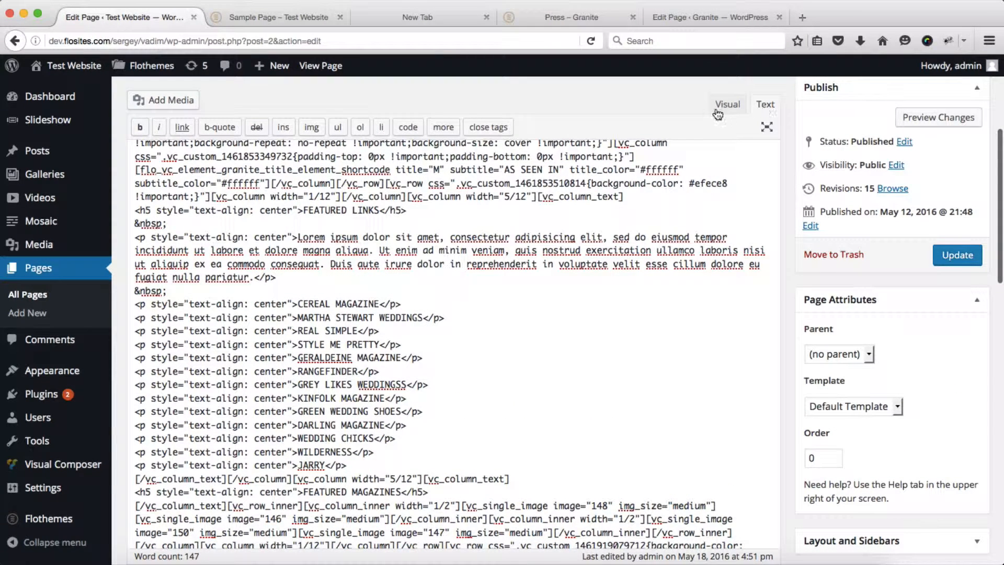
{"action": "scroll", "coordinate": [718, 319], "scroll_direction": "down", "scroll_amount": 1}
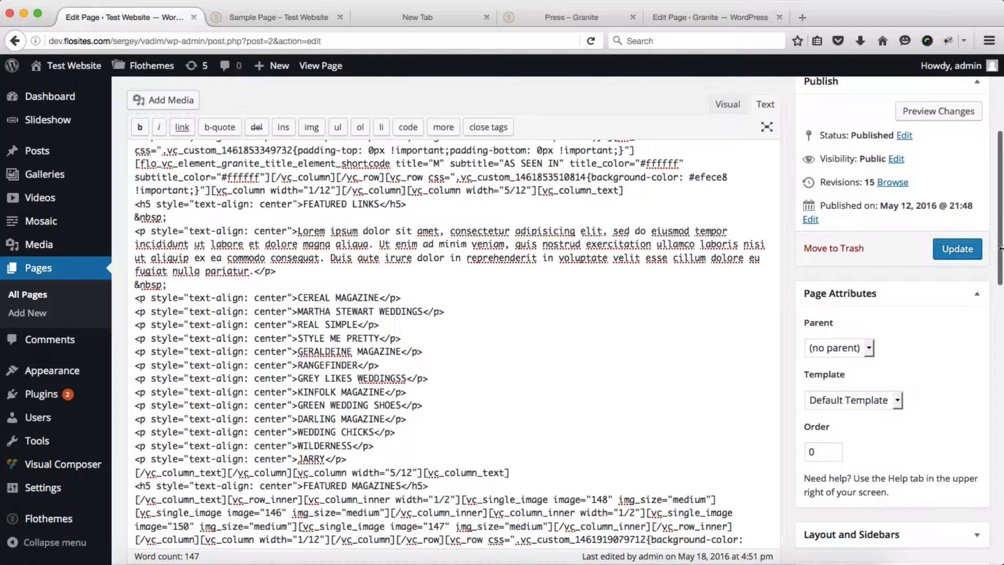
{"action": "left_click", "coordinate": [956, 256]}
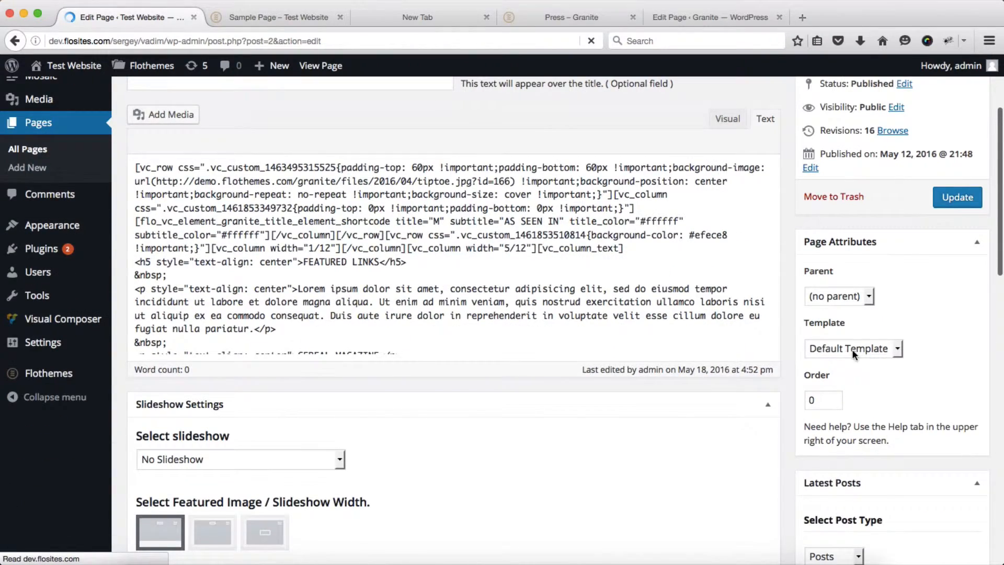
- Reload the live Sample Page and examine its banner, Featured Links and Featured Magazines sections
{"action": "scroll", "coordinate": [858, 349], "scroll_direction": "down", "scroll_amount": 15}
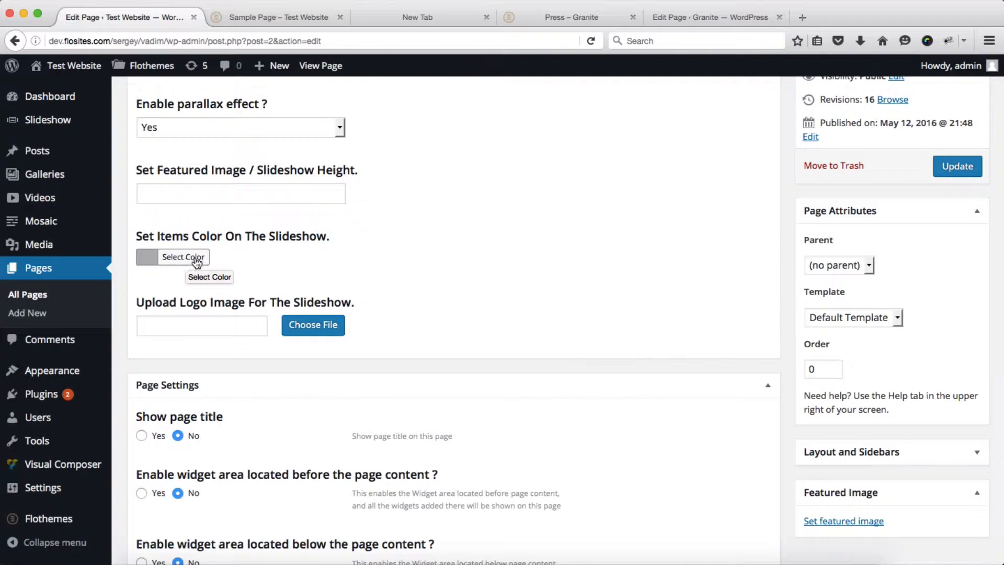
{"action": "scroll", "coordinate": [540, 183], "scroll_direction": "up", "scroll_amount": 10}
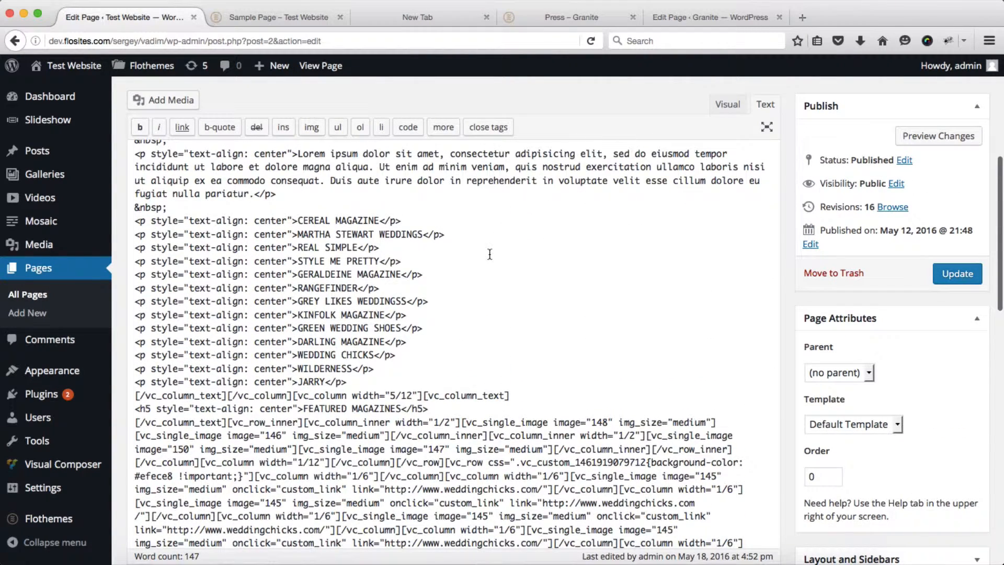
{"action": "scroll", "coordinate": [490, 254], "scroll_direction": "up", "scroll_amount": 5}
{"action": "left_click", "coordinate": [256, 17]}
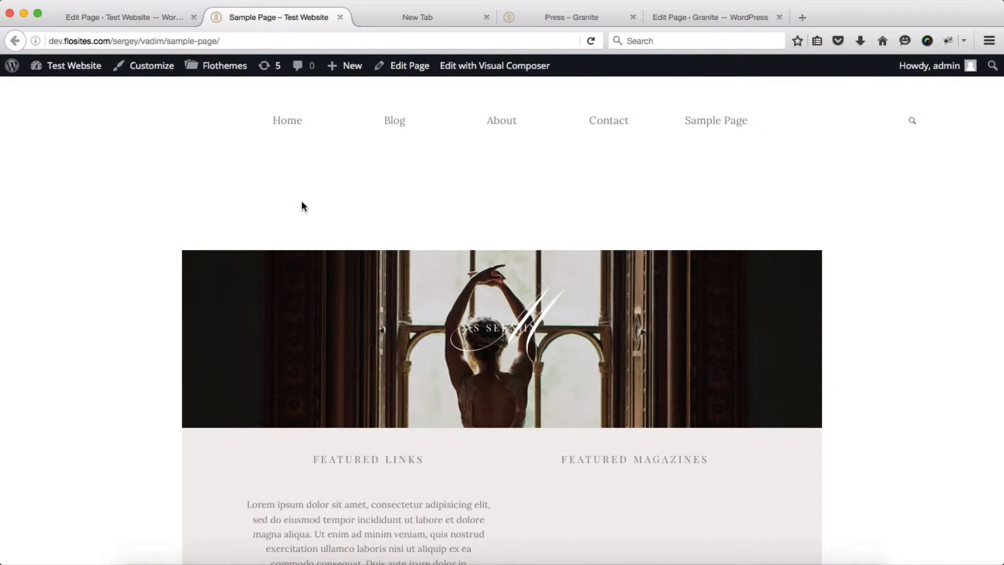
{"action": "key", "text": "super+r"}
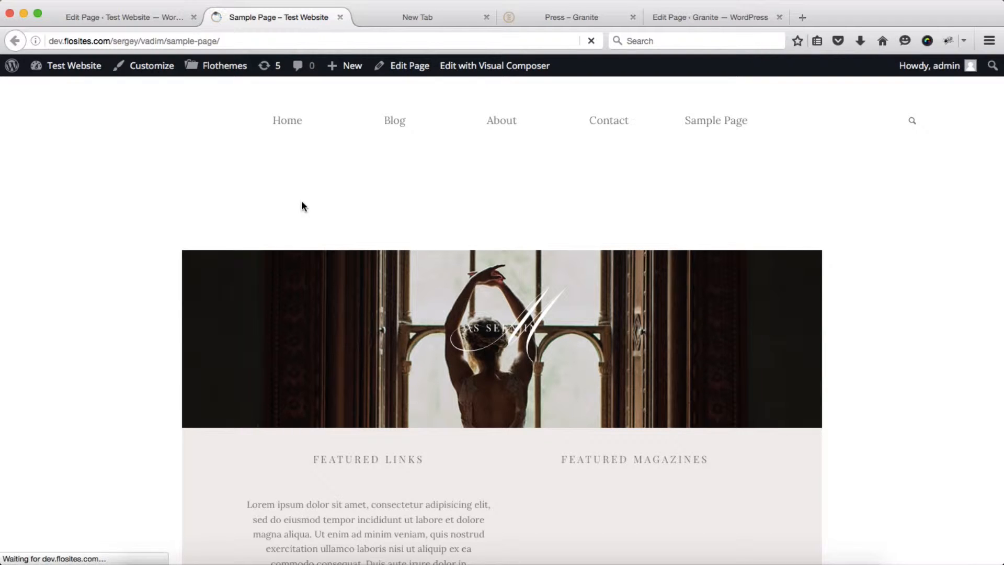
{"action": "scroll", "coordinate": [304, 205], "scroll_direction": "down", "scroll_amount": 10}
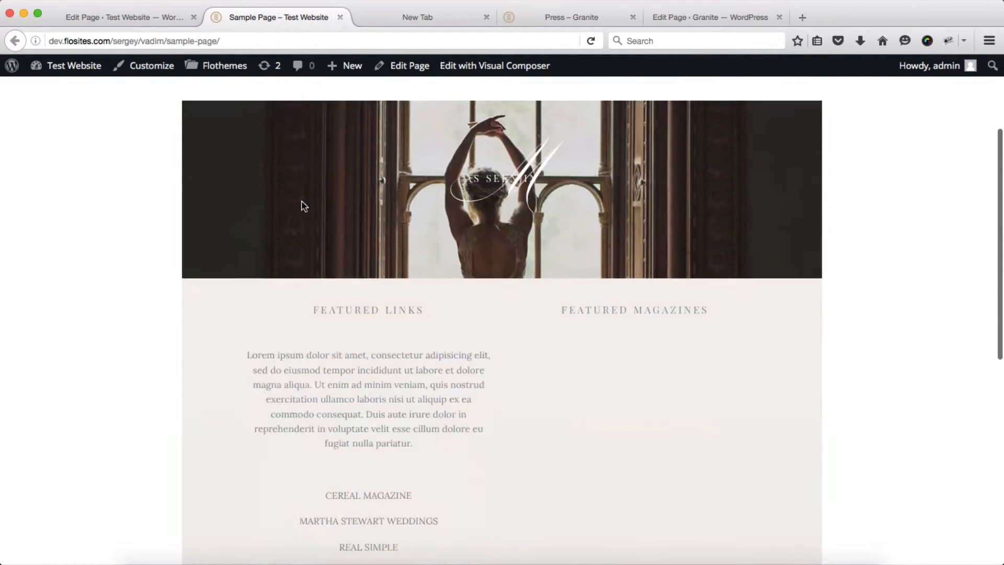
{"action": "scroll", "coordinate": [302, 206], "scroll_direction": "up", "scroll_amount": 3}
{"action": "scroll", "coordinate": [302, 201], "scroll_direction": "down", "scroll_amount": 2}
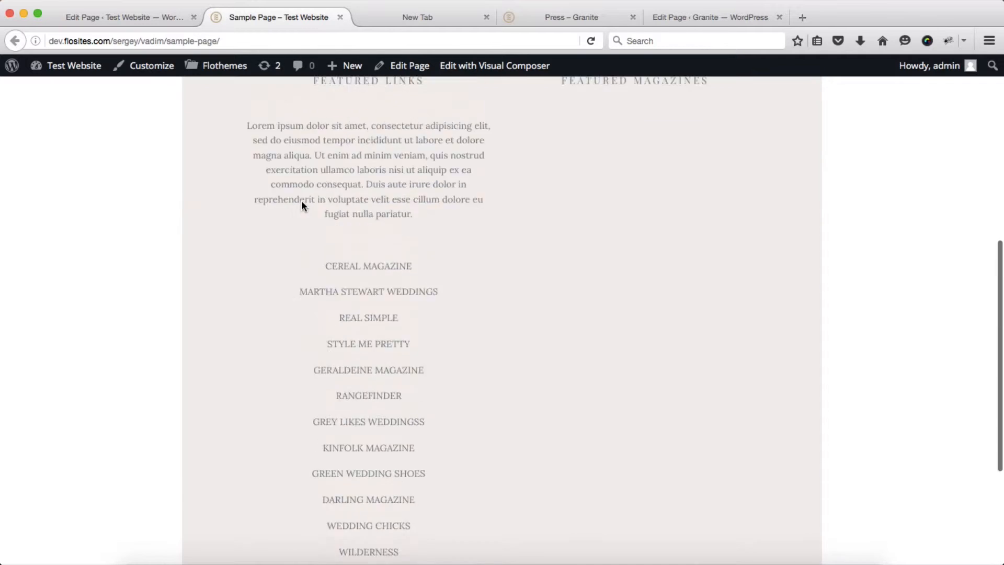
{"action": "scroll", "coordinate": [302, 201], "scroll_direction": "up", "scroll_amount": 2}
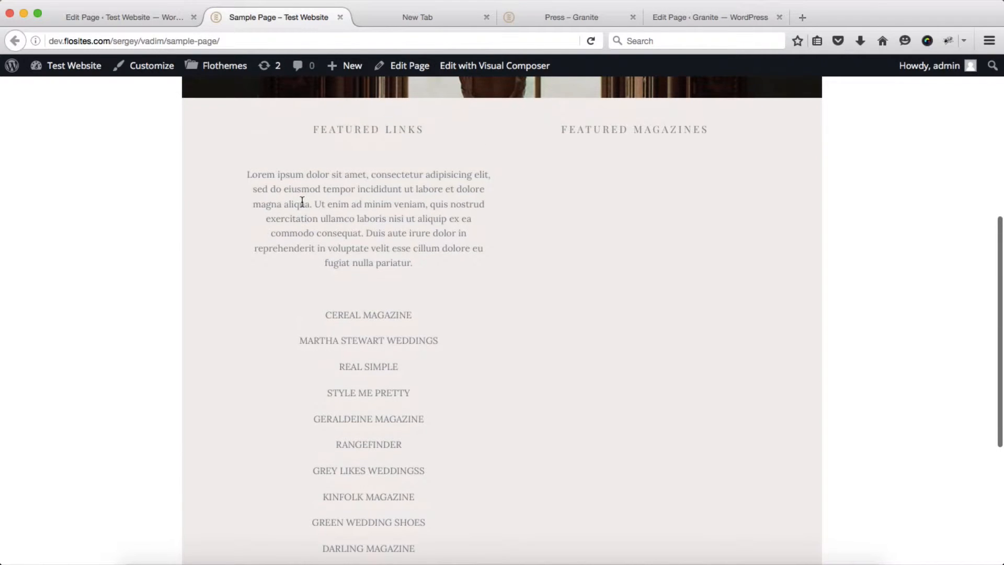
- Compare the demo Press page's magazine images and logo row with the live Sample Page
{"action": "left_click", "coordinate": [576, 15]}
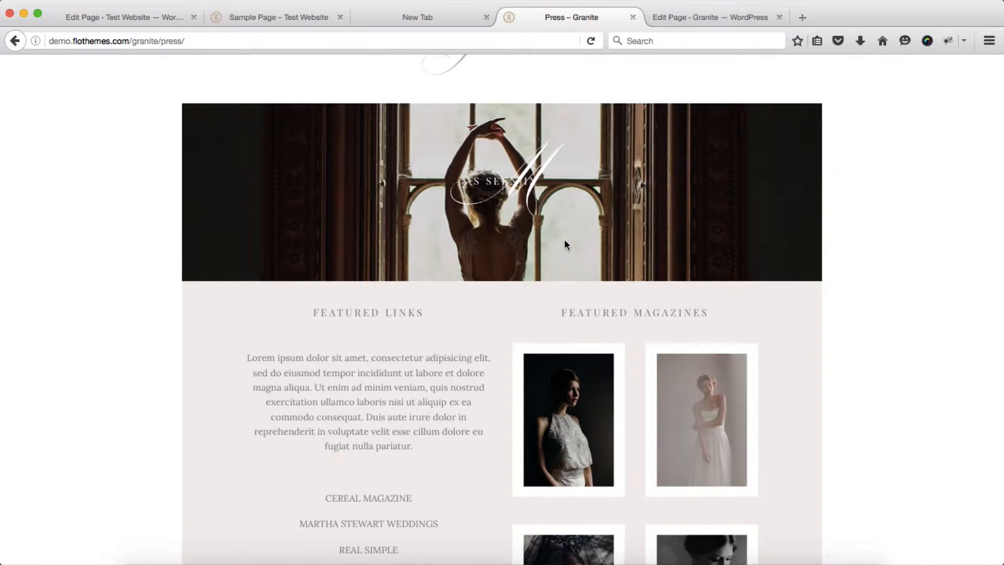
{"action": "scroll", "coordinate": [565, 243], "scroll_direction": "down", "scroll_amount": 5}
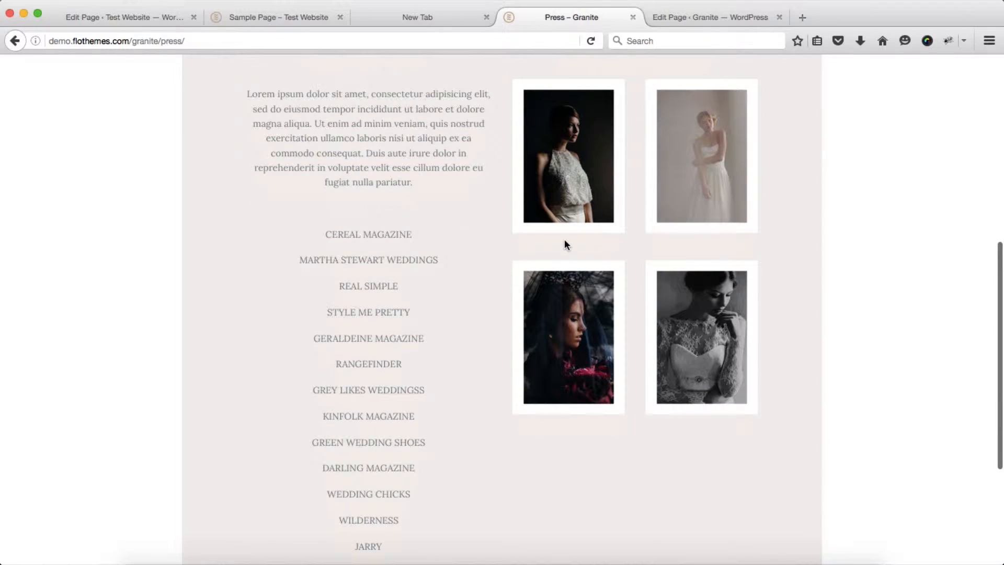
{"action": "scroll", "coordinate": [622, 198], "scroll_direction": "down", "scroll_amount": 4}
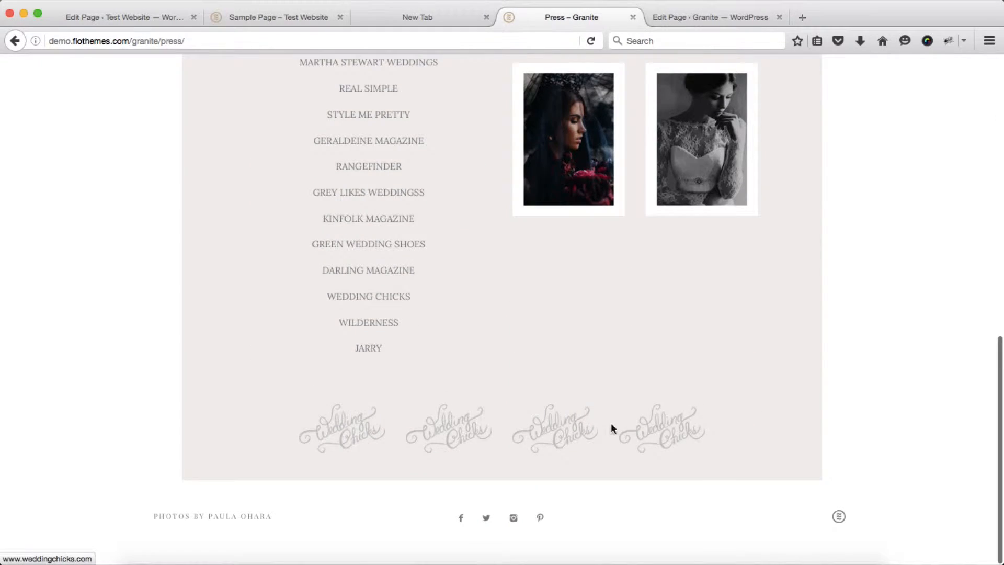
{"action": "scroll", "coordinate": [611, 426], "scroll_direction": "up", "scroll_amount": 5}
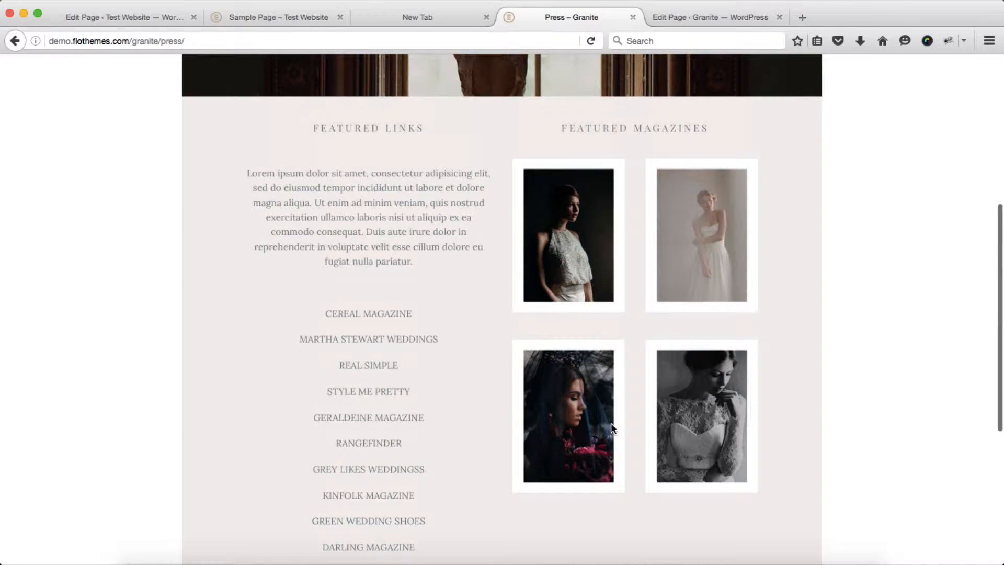
{"action": "key", "text": "ctrl+shift+Tab"}
{"action": "key", "text": "ctrl+shift+Tab"}
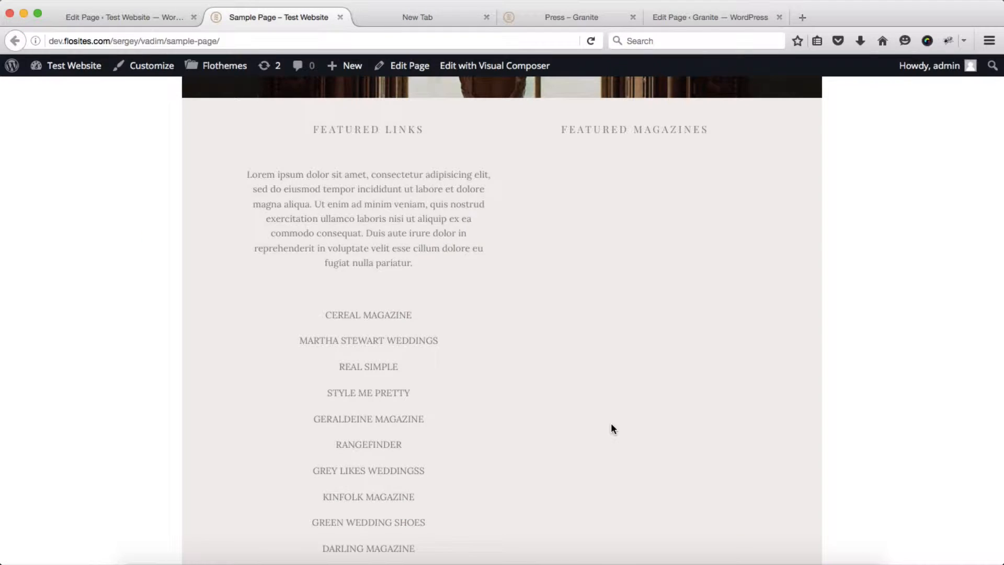
{"action": "scroll", "coordinate": [611, 426], "scroll_direction": "up", "scroll_amount": 5}
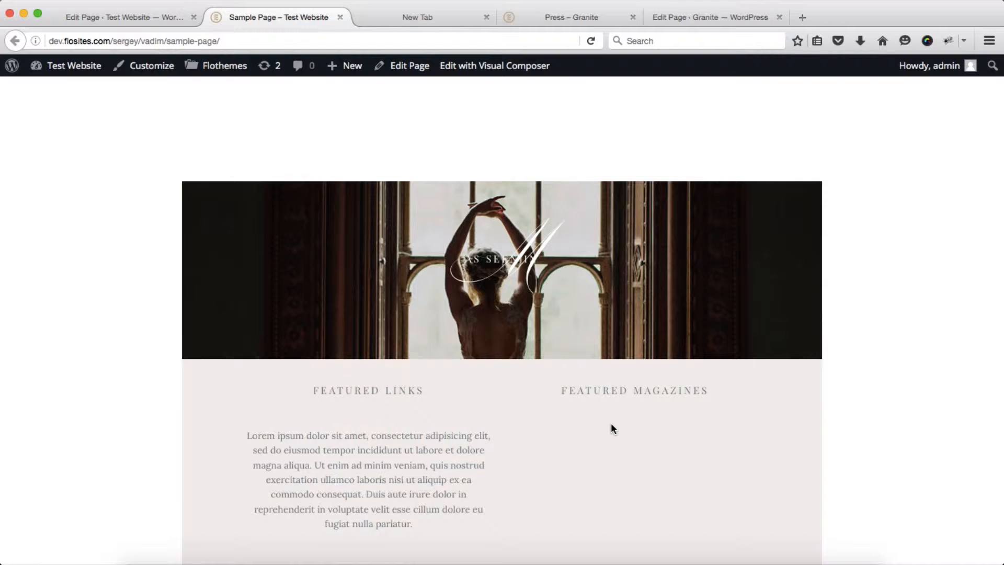
- Open the Sample Page in the Visual Composer frontend editor in a new tab
{"action": "key", "text": "ctrl+shift+Tab"}
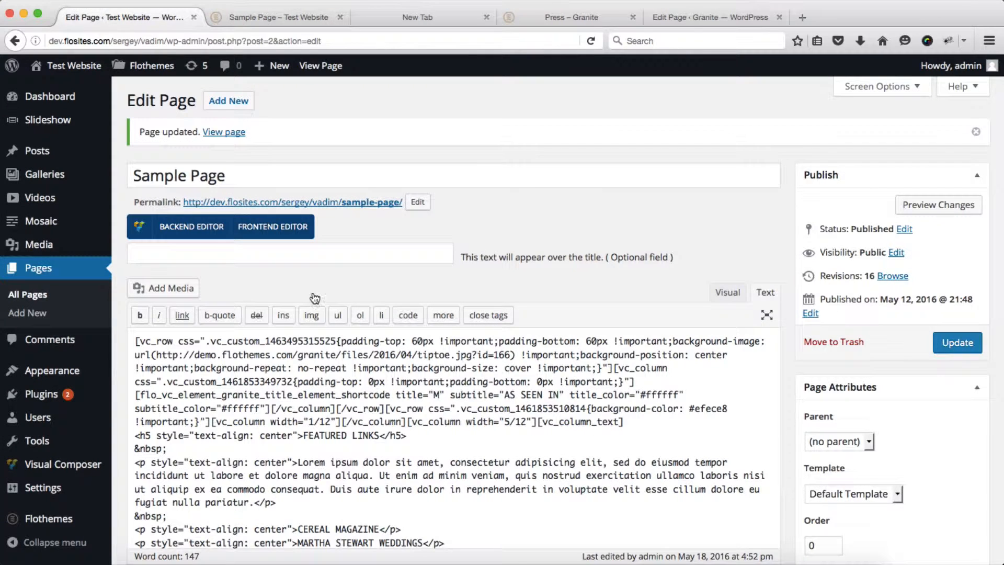
{"action": "right_click", "coordinate": [272, 230]}
{"action": "left_click", "coordinate": [293, 232]}
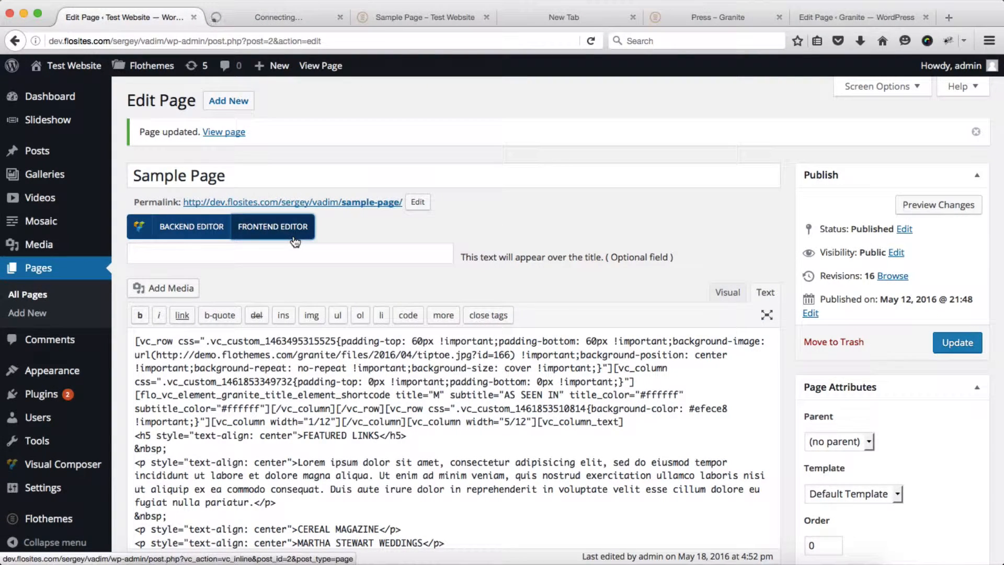
{"action": "key", "text": "ctrl+Tab"}
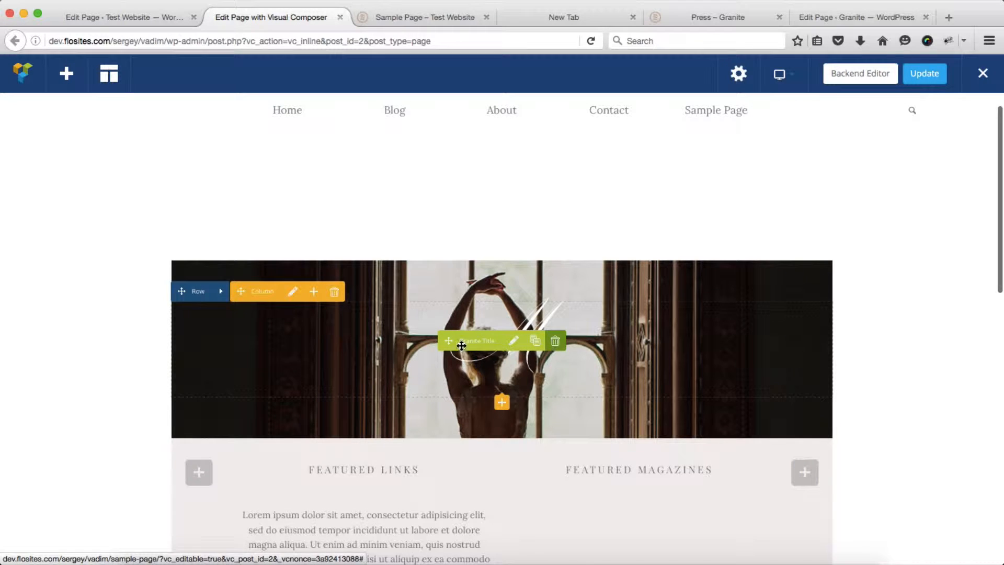
- Open the banner's Granite Title settings and examine the general title, subtitle, size and color options
{"action": "left_click", "coordinate": [515, 345]}
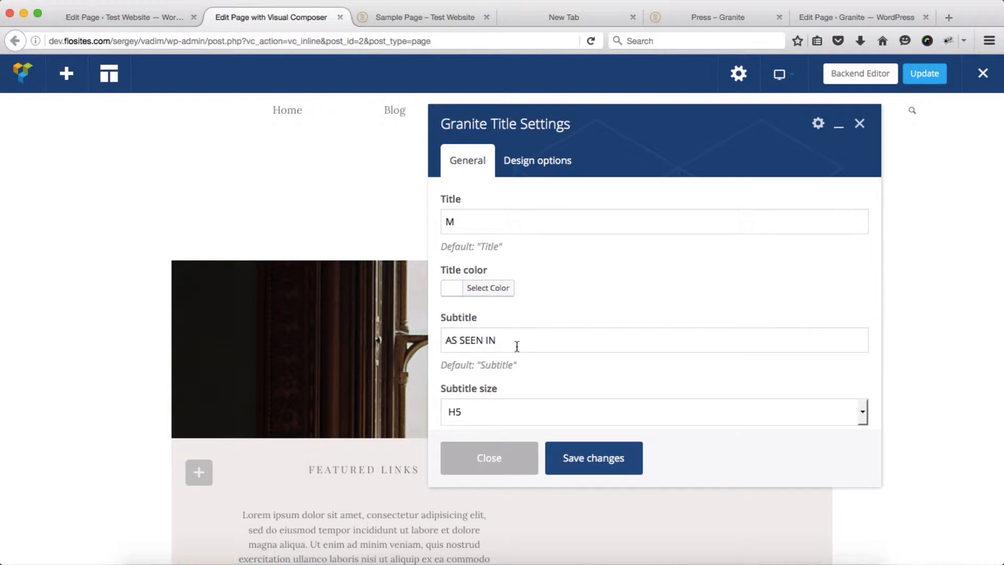
{"action": "double_click", "coordinate": [477, 222]}
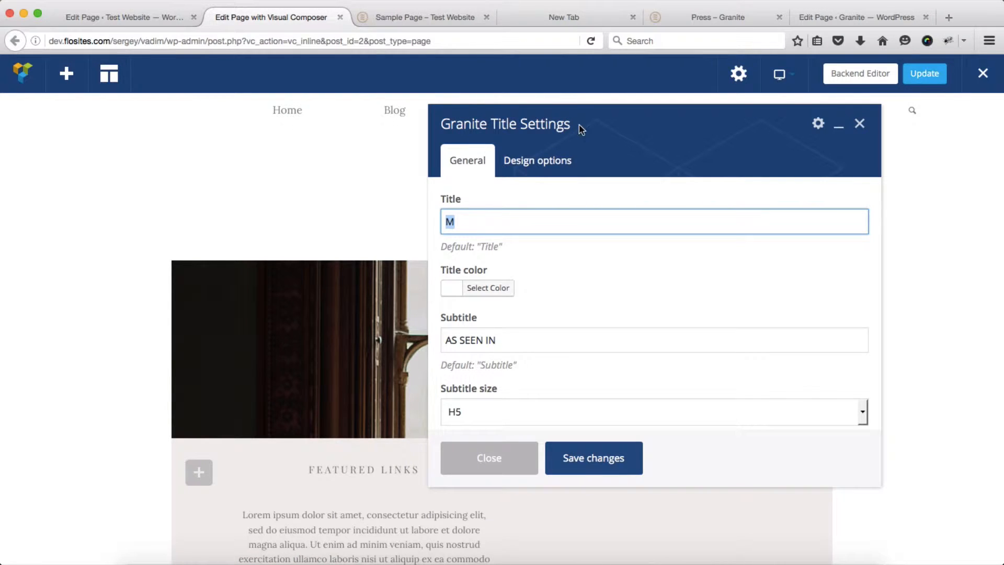
{"action": "left_click_drag", "start_coordinate": [586, 120], "coordinate": [758, 211]}
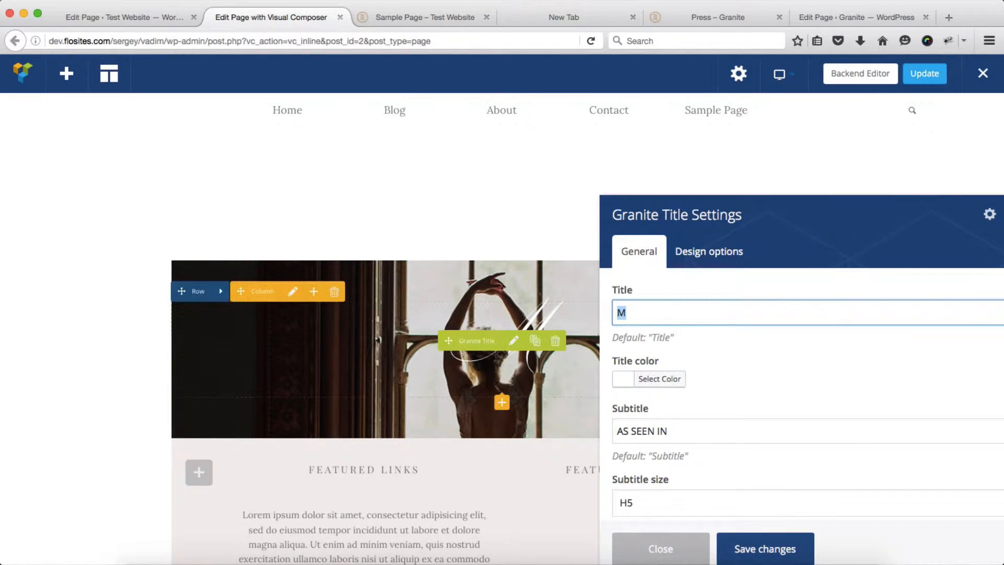
{"action": "left_click", "coordinate": [694, 430]}
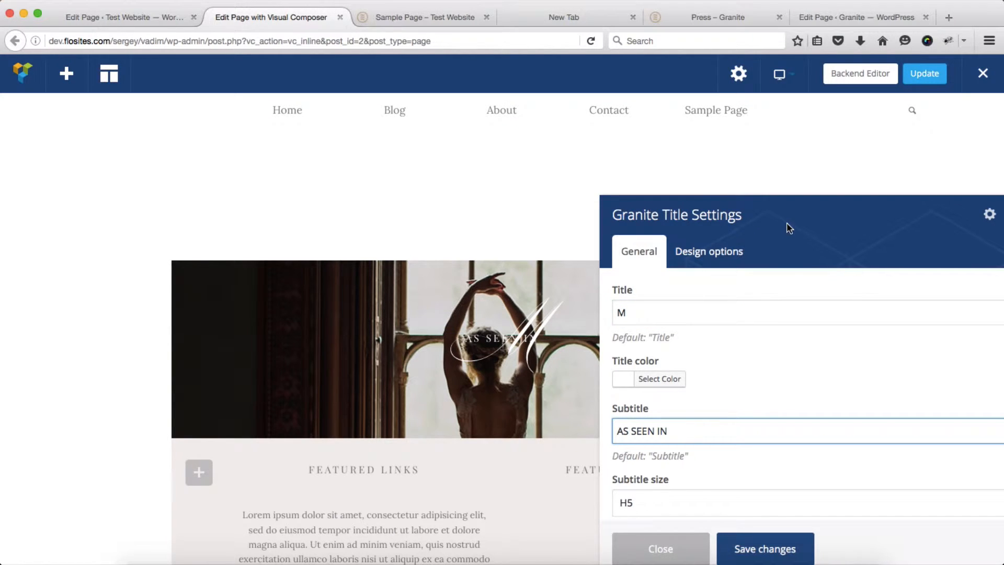
{"action": "left_click_drag", "start_coordinate": [789, 228], "coordinate": [772, 158]}
{"action": "scroll", "coordinate": [743, 417], "scroll_direction": "down", "scroll_amount": 3}
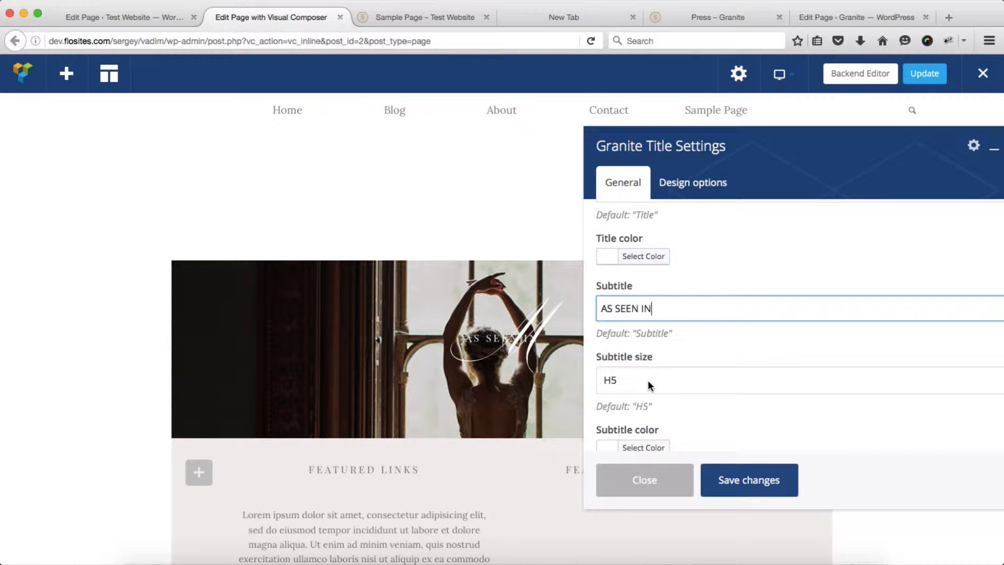
{"action": "left_click", "coordinate": [648, 381]}
{"action": "left_click", "coordinate": [723, 346]}
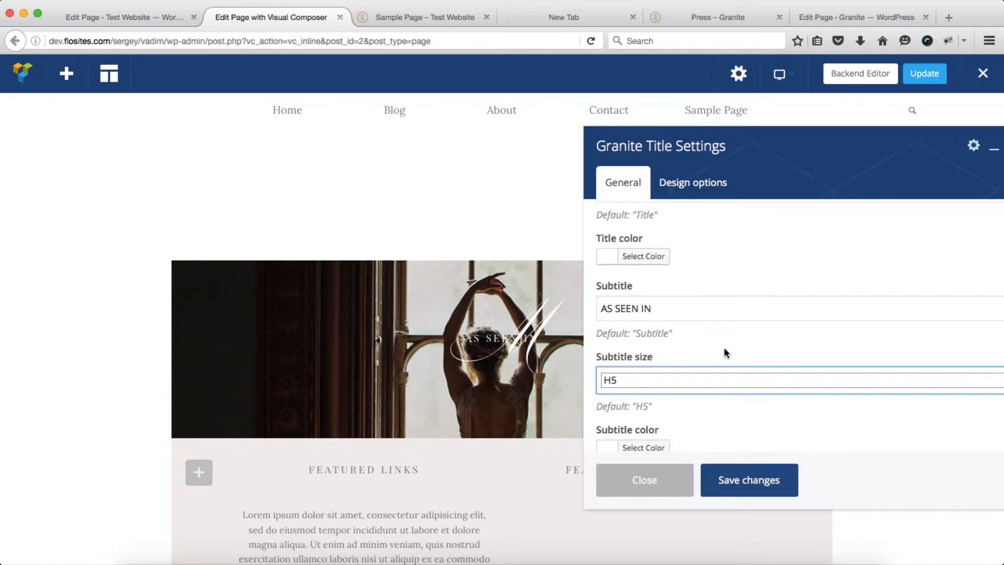
{"action": "scroll", "coordinate": [723, 346], "scroll_direction": "down", "scroll_amount": 1}
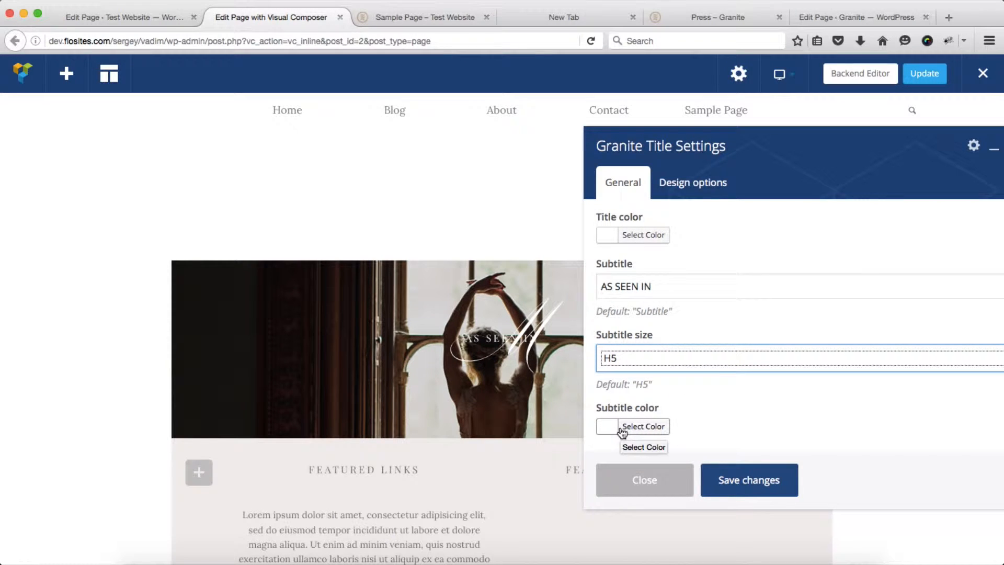
{"action": "scroll", "coordinate": [659, 311], "scroll_direction": "up", "scroll_amount": 2}
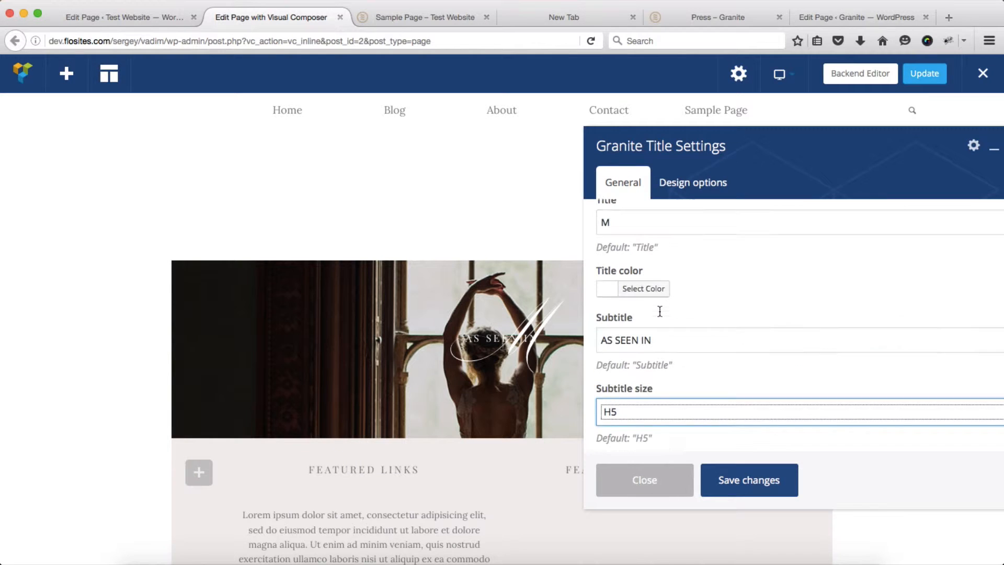
{"action": "scroll", "coordinate": [660, 311], "scroll_direction": "up", "scroll_amount": 1}
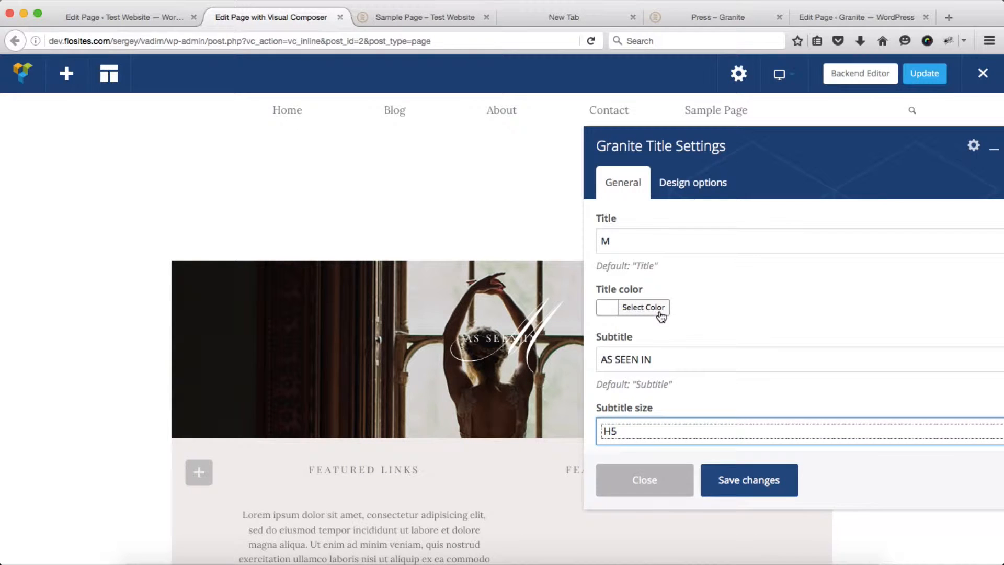
- Examine the Granite Title's margin, border, padding and background design options, and return to its general settings
{"action": "left_click", "coordinate": [700, 183]}
{"action": "left_click_drag", "start_coordinate": [817, 135], "coordinate": [701, 108]}
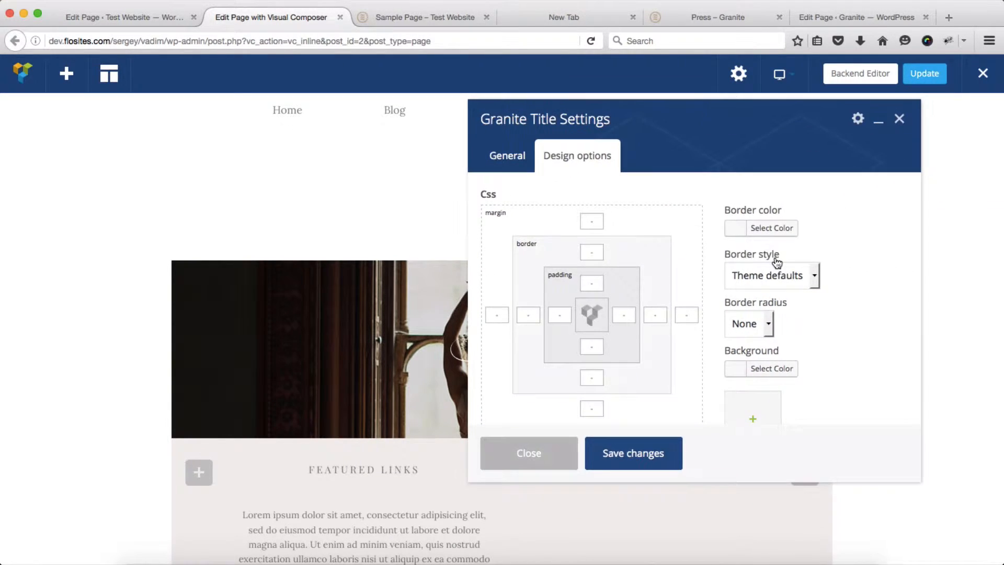
{"action": "scroll", "coordinate": [778, 263], "scroll_direction": "down", "scroll_amount": 3}
{"action": "scroll", "coordinate": [778, 263], "scroll_direction": "up", "scroll_amount": 3}
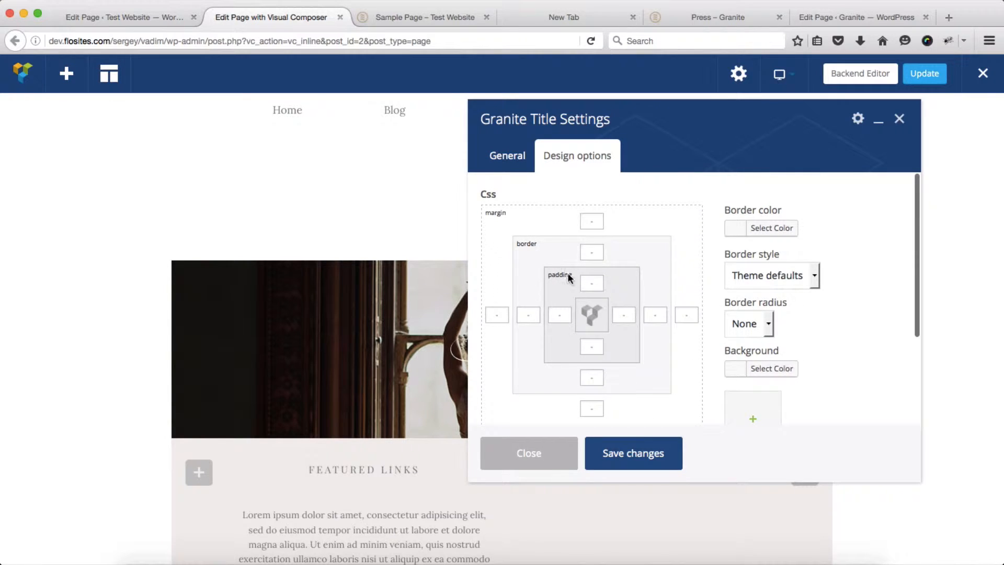
{"action": "left_click", "coordinate": [500, 159]}
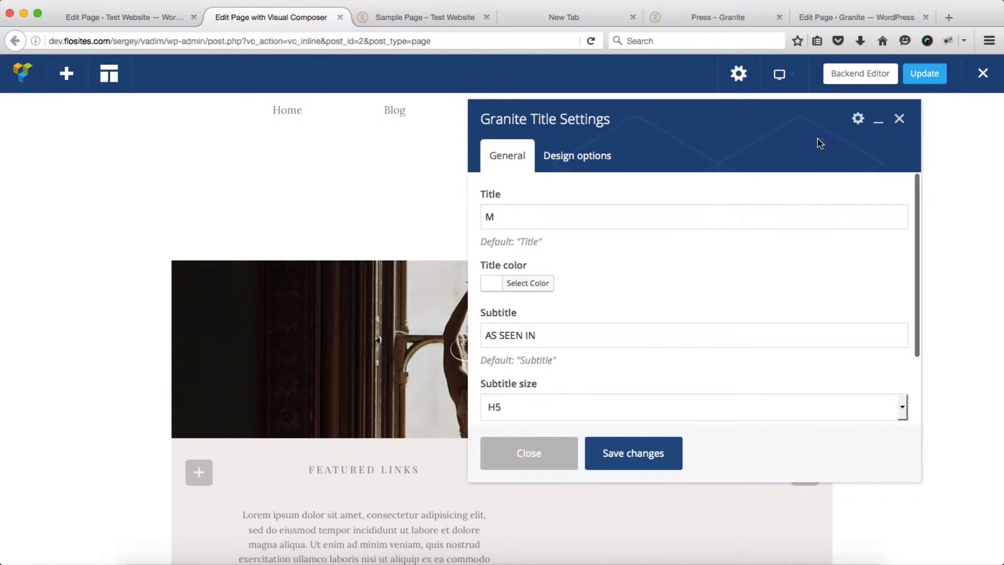
- Replace the banner row's background image with post_img_2.png from the media library and save the row settings
{"action": "left_click", "coordinate": [900, 120]}
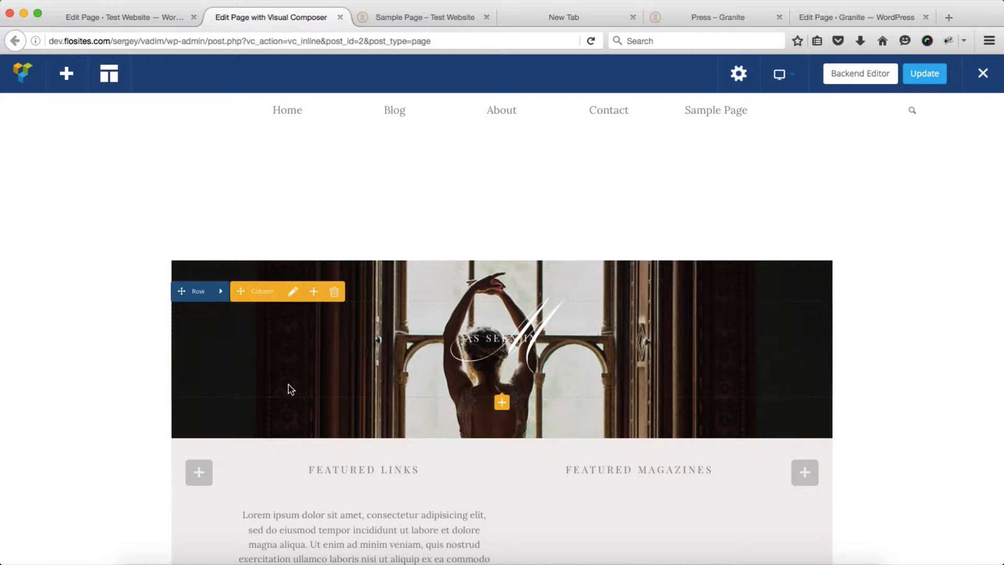
{"action": "left_click", "coordinate": [220, 293]}
{"action": "left_click", "coordinate": [223, 293]}
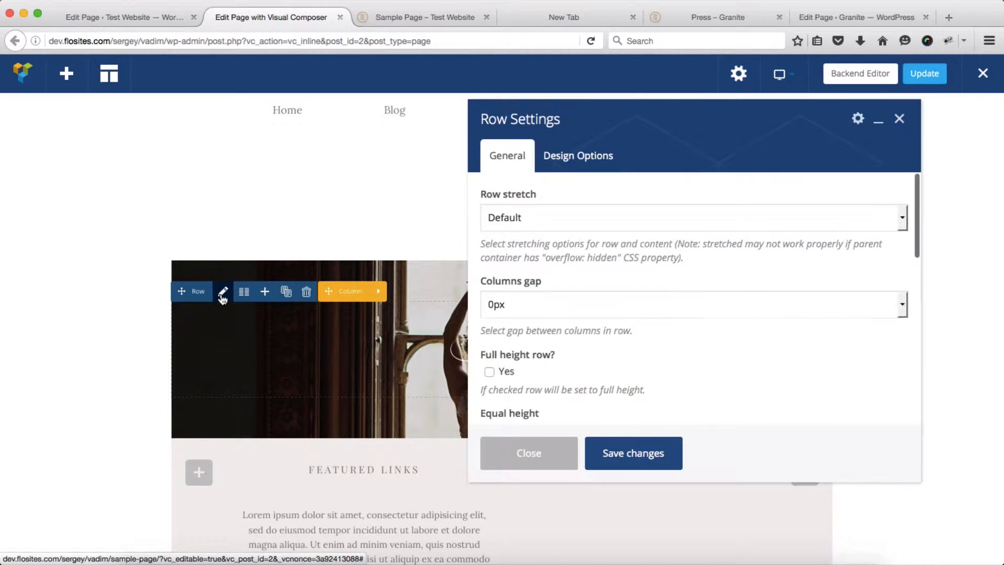
{"action": "left_click", "coordinate": [585, 154]}
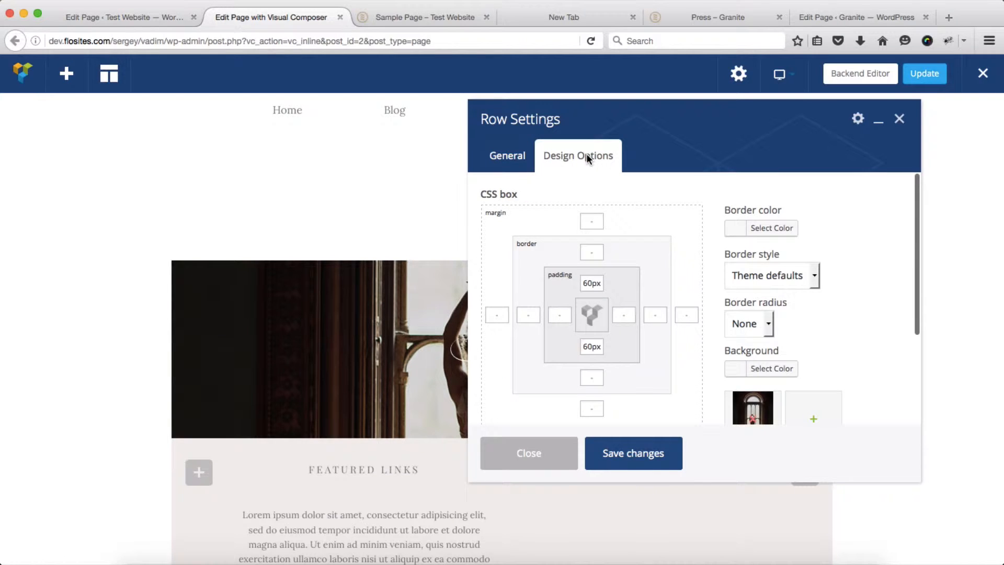
{"action": "scroll", "coordinate": [702, 381], "scroll_direction": "down", "scroll_amount": 3}
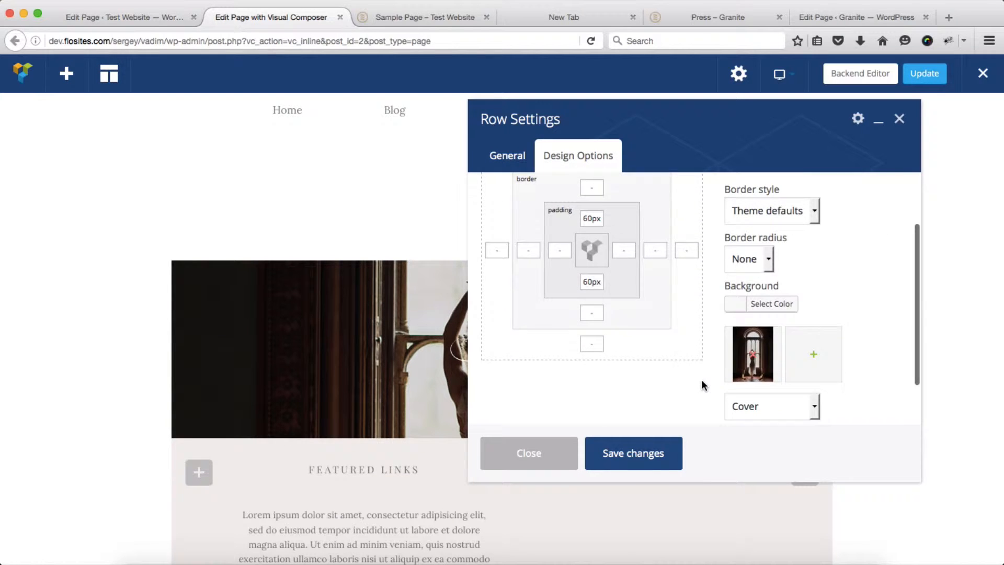
{"action": "left_click", "coordinate": [753, 358]}
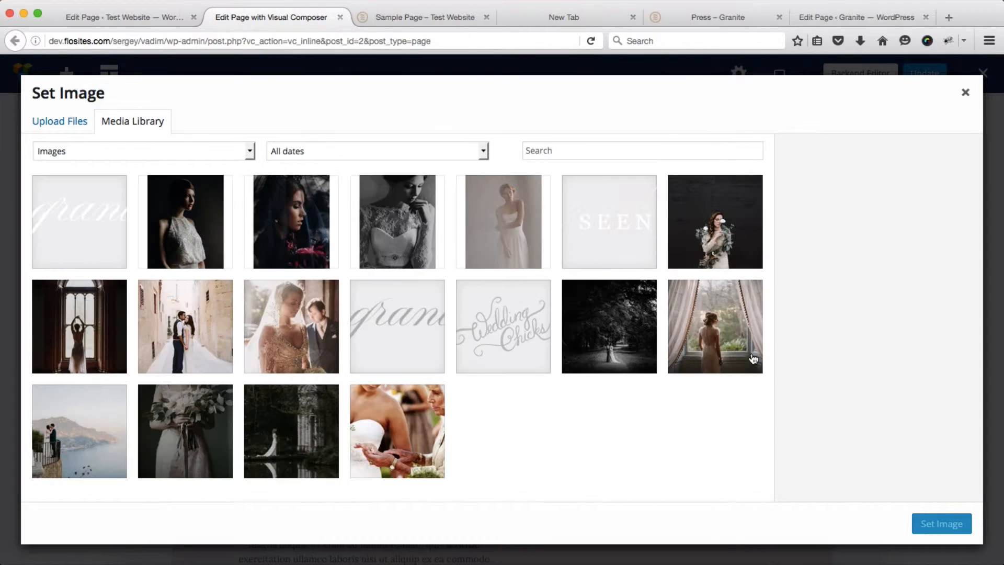
{"action": "left_click", "coordinate": [708, 252]}
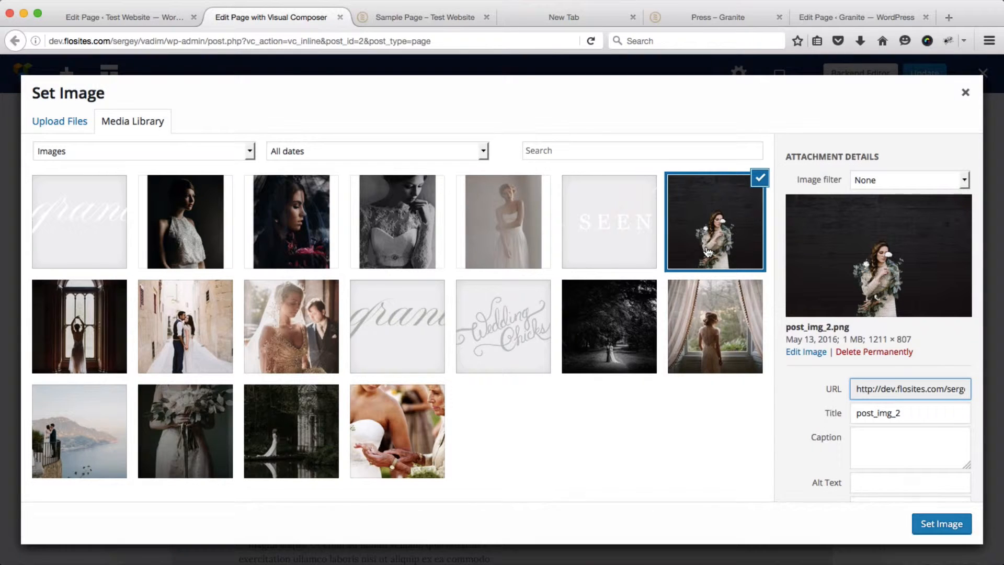
{"action": "left_click", "coordinate": [941, 529]}
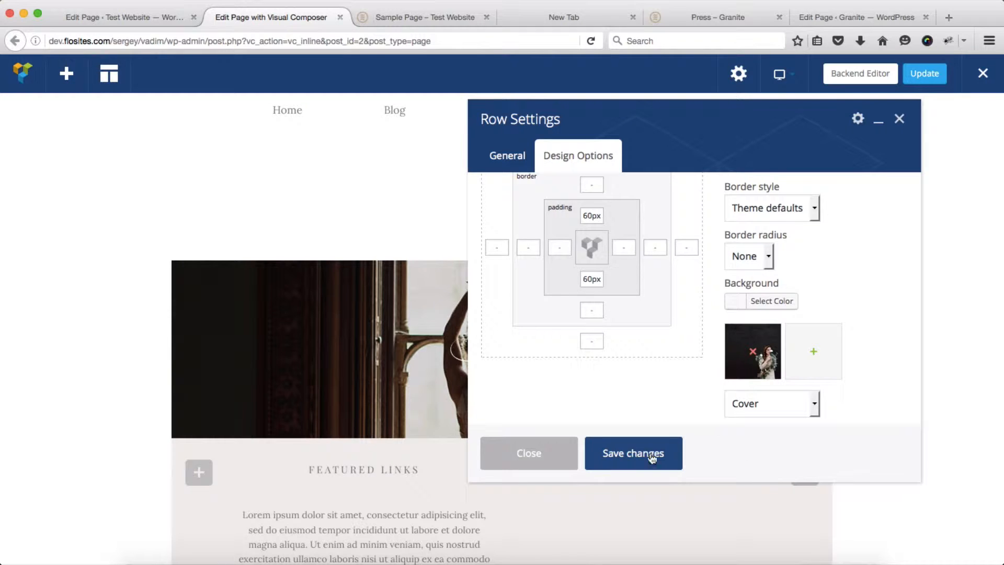
{"action": "left_click", "coordinate": [630, 459]}
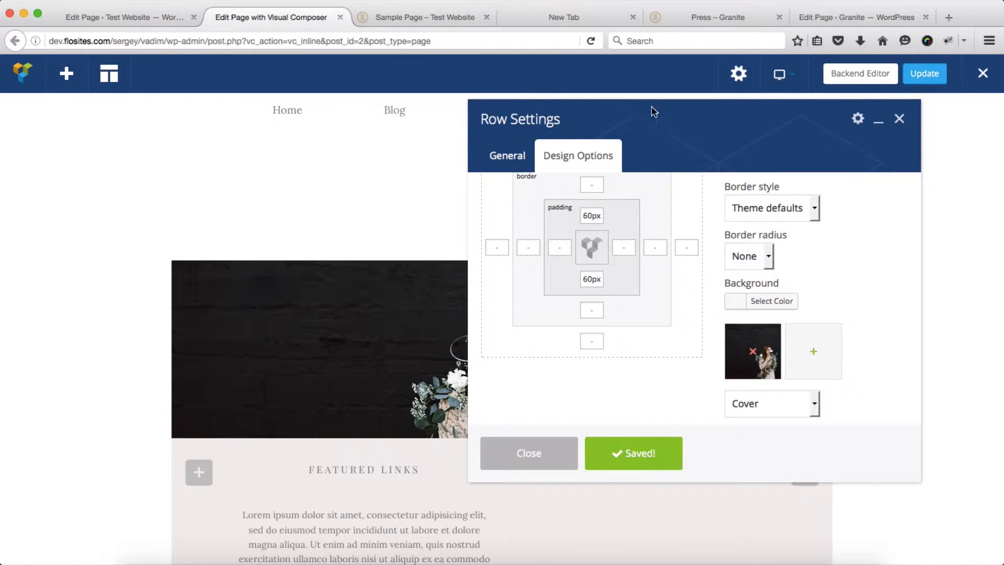
- Set the banner row's top and bottom padding to 120px, save the changes and close the row settings
{"action": "left_click_drag", "start_coordinate": [652, 110], "coordinate": [659, 149]}
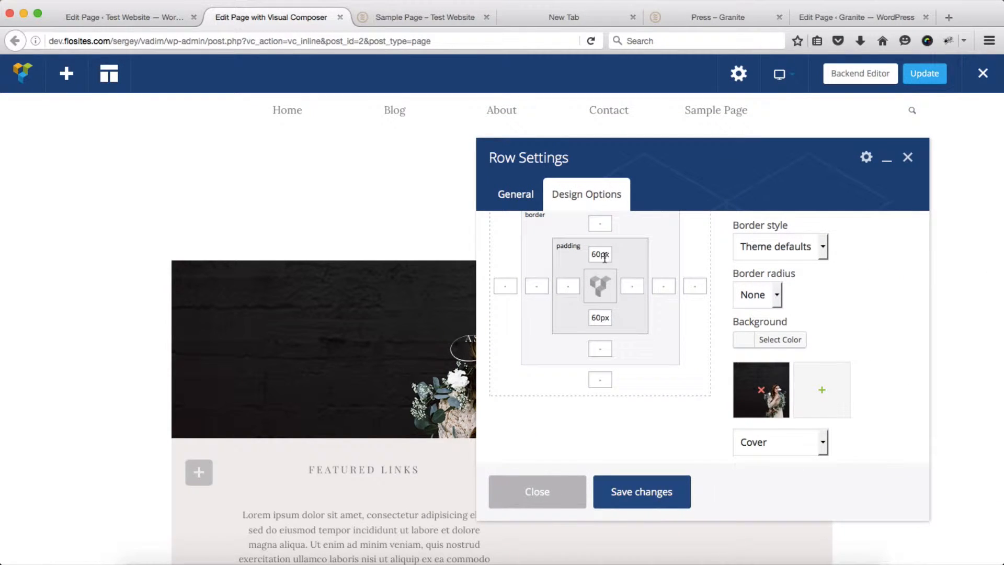
{"action": "left_click_drag", "start_coordinate": [660, 177], "coordinate": [532, 171]}
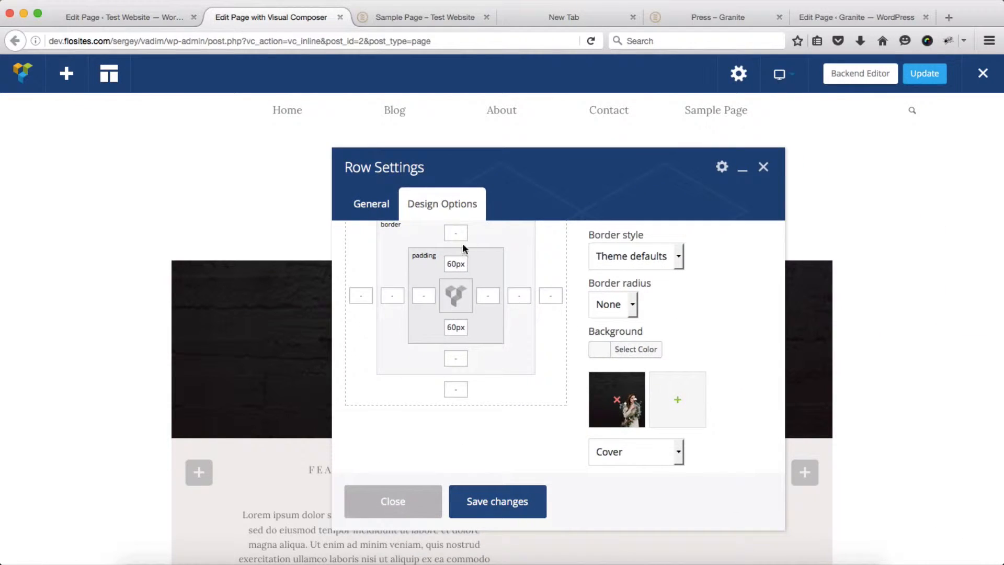
{"action": "key", "text": "BackSpace"}
{"action": "type", "text": "12"}
{"action": "left_click", "coordinate": [452, 326]}
{"action": "type", "text": "12"}
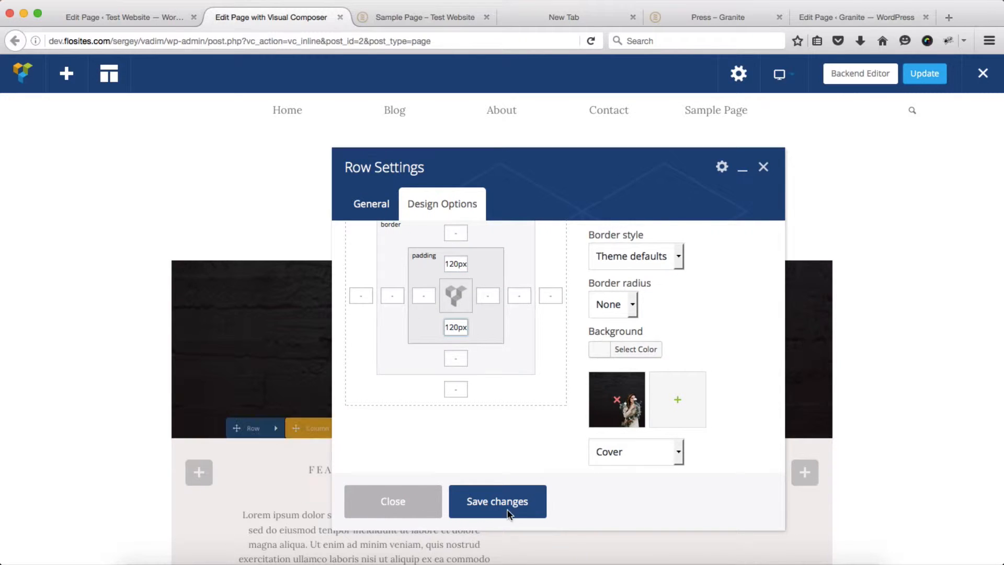
{"action": "left_click", "coordinate": [497, 501]}
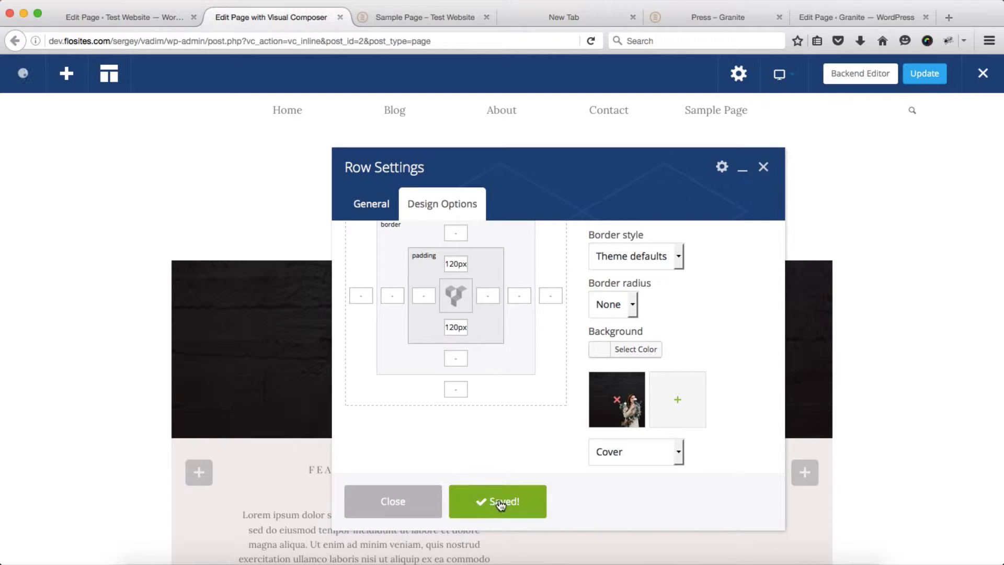
{"action": "left_click", "coordinate": [763, 167]}
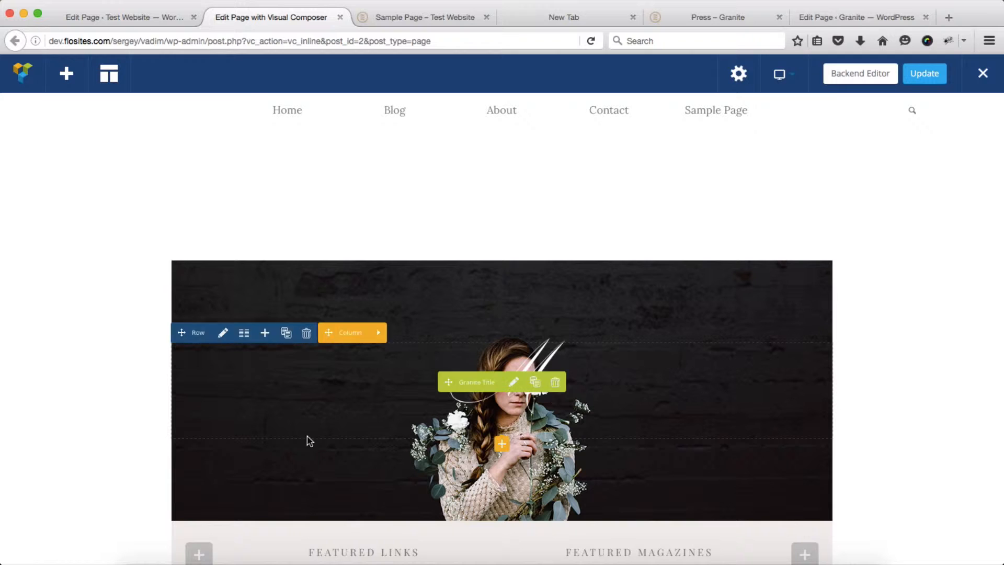
- Open the Featured Links text block's settings and look through its paragraph and list of magazine names
{"action": "scroll", "coordinate": [488, 325], "scroll_direction": "down", "scroll_amount": 2}
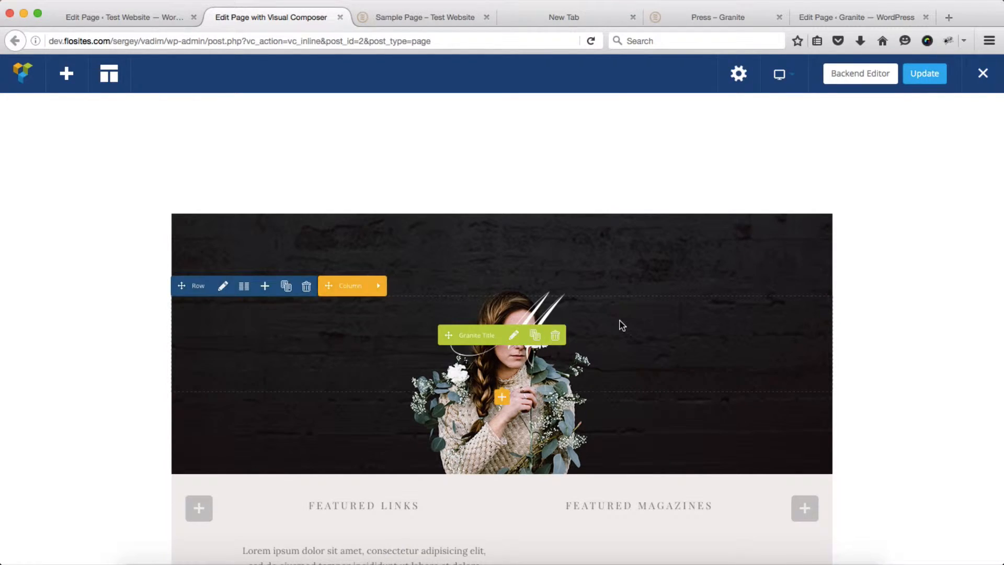
{"action": "scroll", "coordinate": [620, 400], "scroll_direction": "down", "scroll_amount": 5}
{"action": "scroll", "coordinate": [620, 324], "scroll_direction": "down", "scroll_amount": 9}
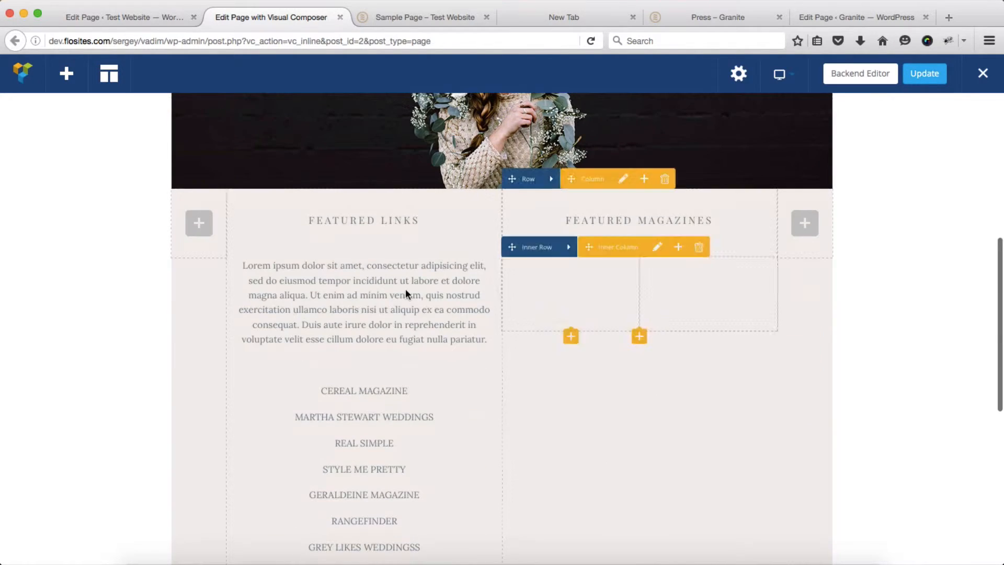
{"action": "scroll", "coordinate": [366, 256], "scroll_direction": "up", "scroll_amount": 2}
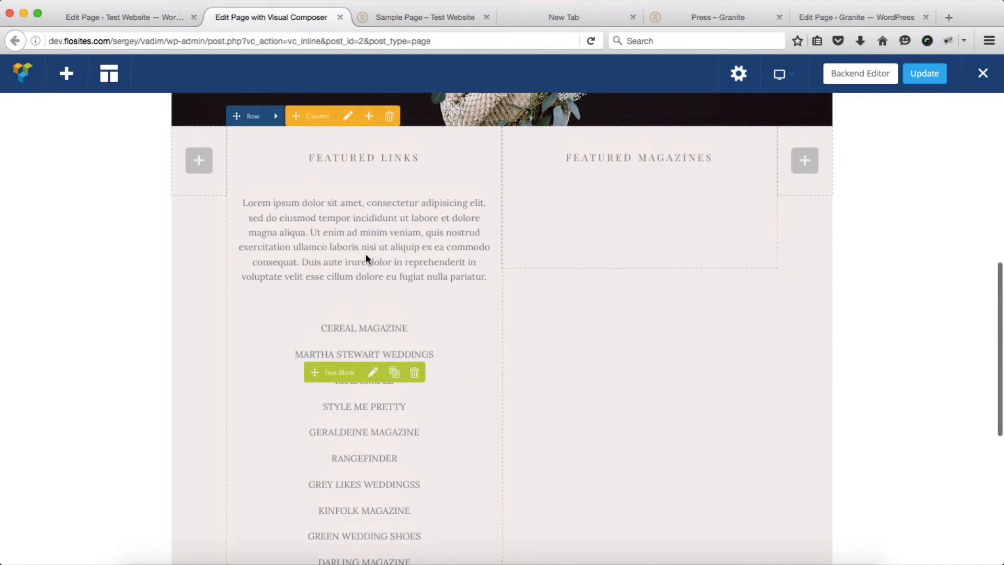
{"action": "left_click", "coordinate": [372, 329]}
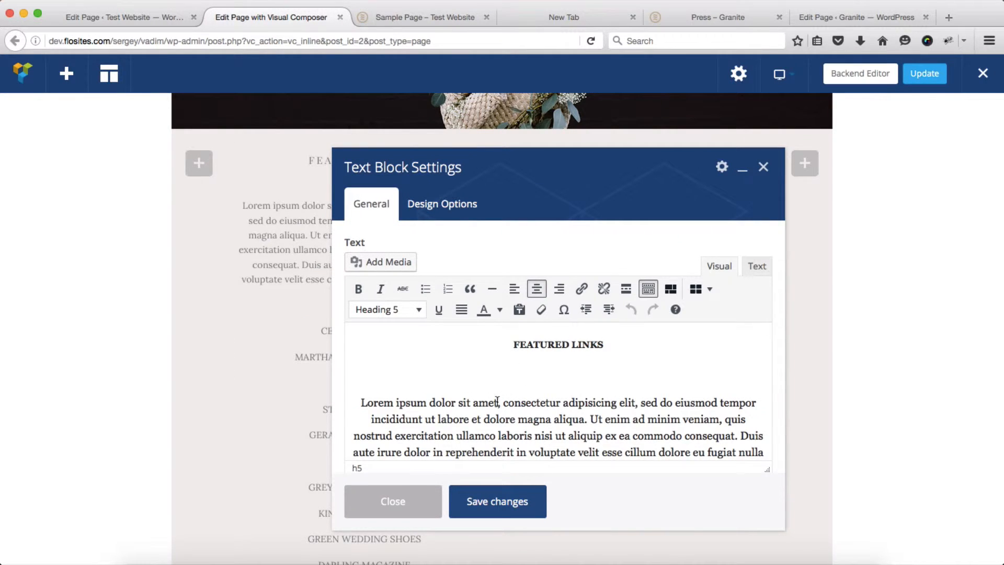
{"action": "left_click", "coordinate": [497, 401]}
{"action": "scroll", "coordinate": [497, 402], "scroll_direction": "down", "scroll_amount": 5}
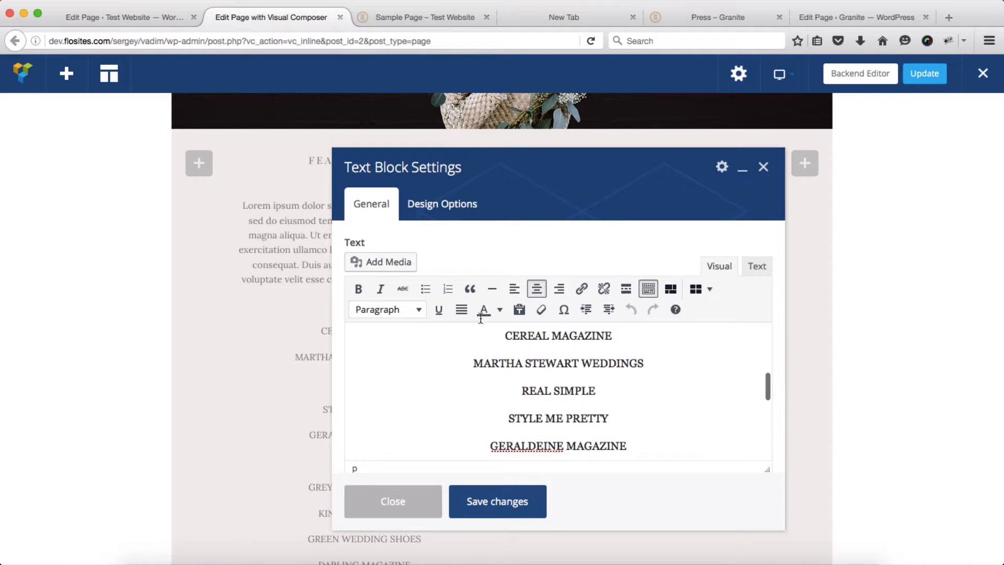
- Examine the link options for the MARTHA STEWART WEDDINGS line and leave them without adding a link
{"action": "triple_click", "coordinate": [507, 360]}
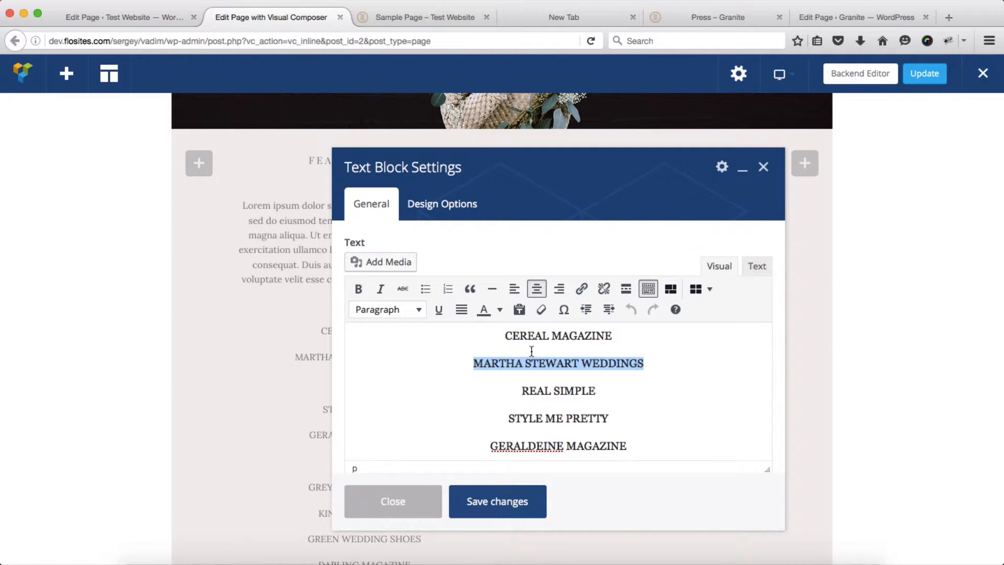
{"action": "left_click", "coordinate": [580, 289]}
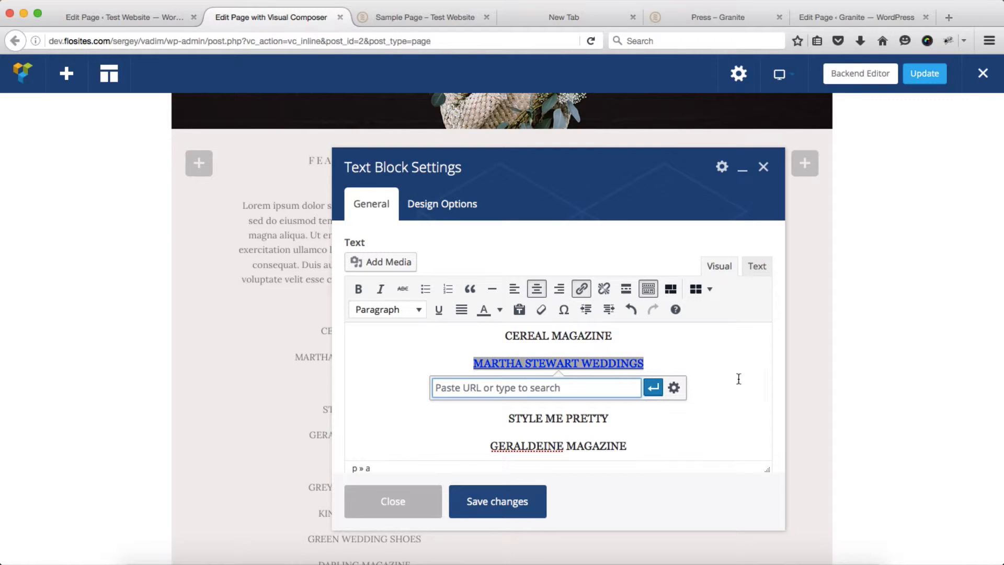
{"action": "left_click", "coordinate": [673, 387]}
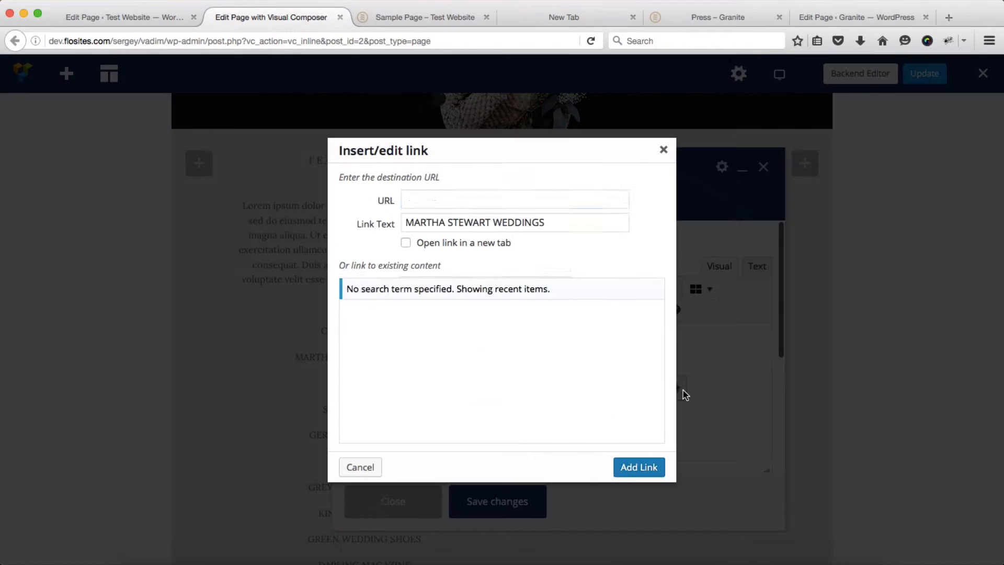
{"action": "left_click", "coordinate": [685, 394]}
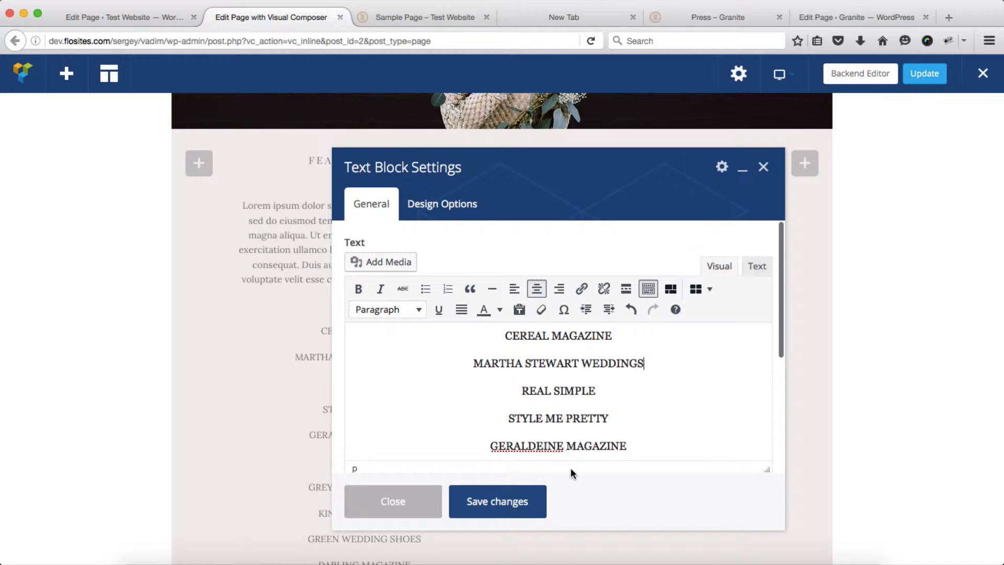
- Examine the text block's margin, border, padding and background design options, and close its settings
{"action": "left_click", "coordinate": [442, 210]}
{"action": "scroll", "coordinate": [419, 366], "scroll_direction": "down", "scroll_amount": 3}
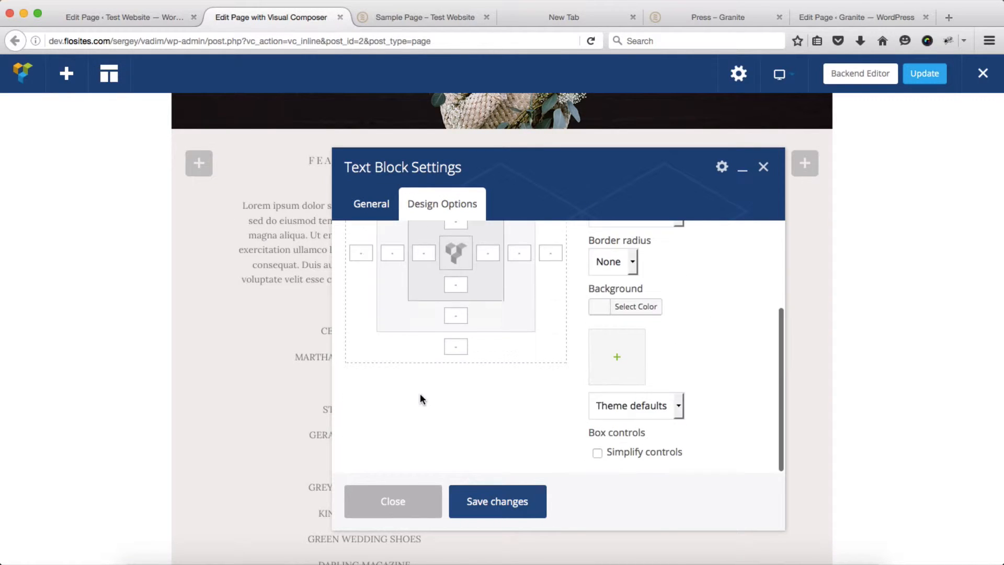
{"action": "scroll", "coordinate": [419, 397], "scroll_direction": "up", "scroll_amount": 3}
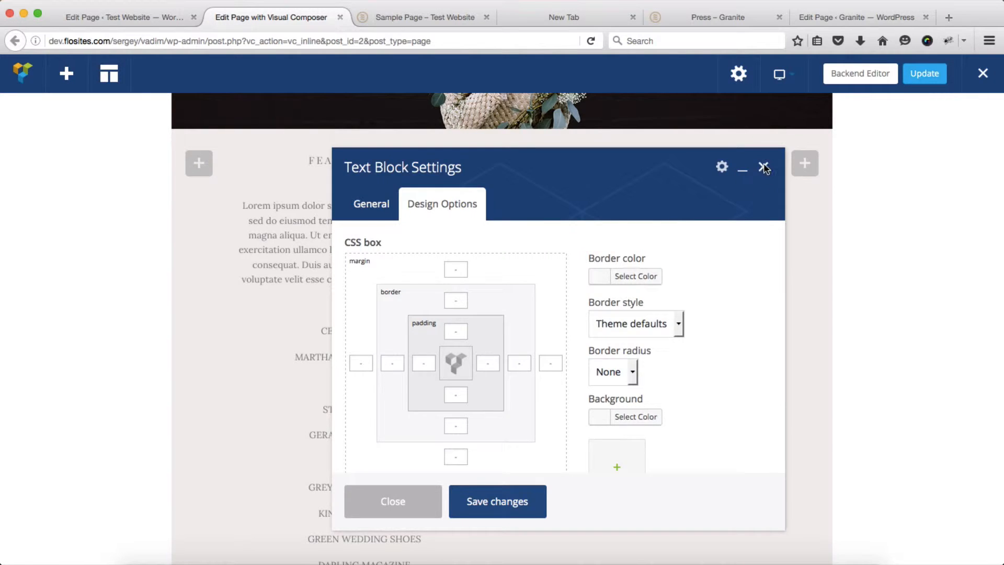
{"action": "left_click", "coordinate": [763, 167]}
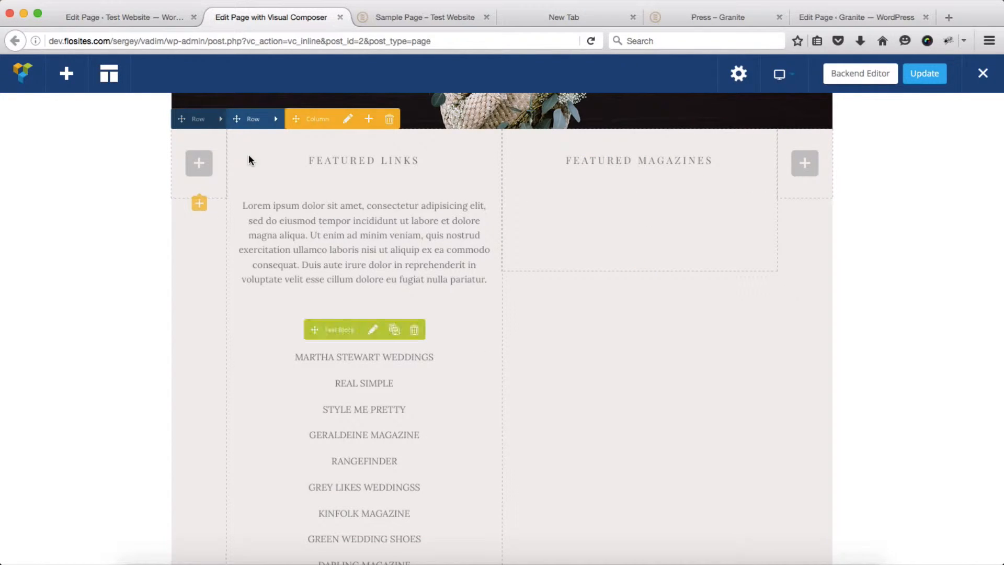
- Set the background color of the row holding Featured Links and Featured Magazines to white (#ffffff), save and close its settings
{"action": "mouse_move", "coordinate": [277, 123]}
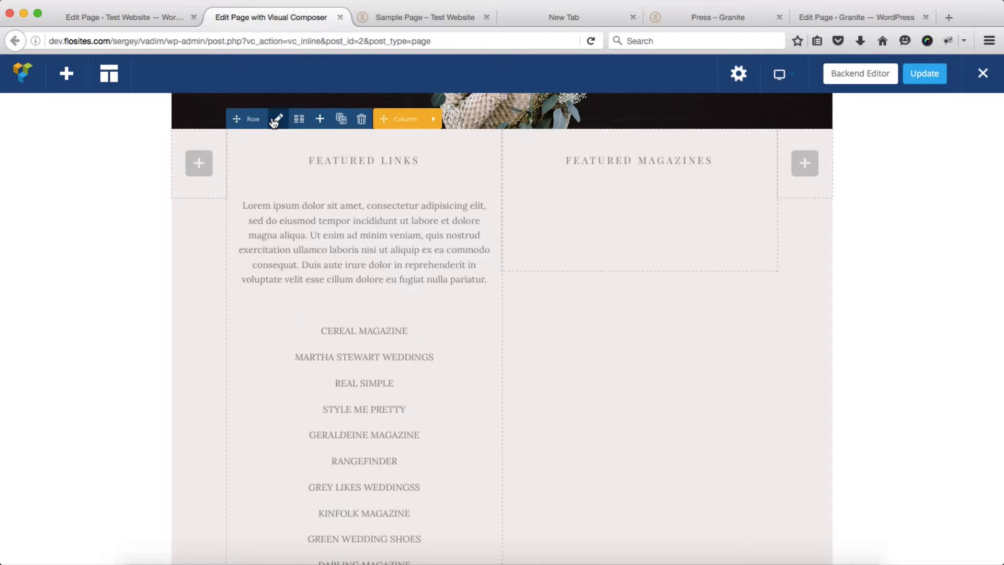
{"action": "left_click", "coordinate": [275, 121]}
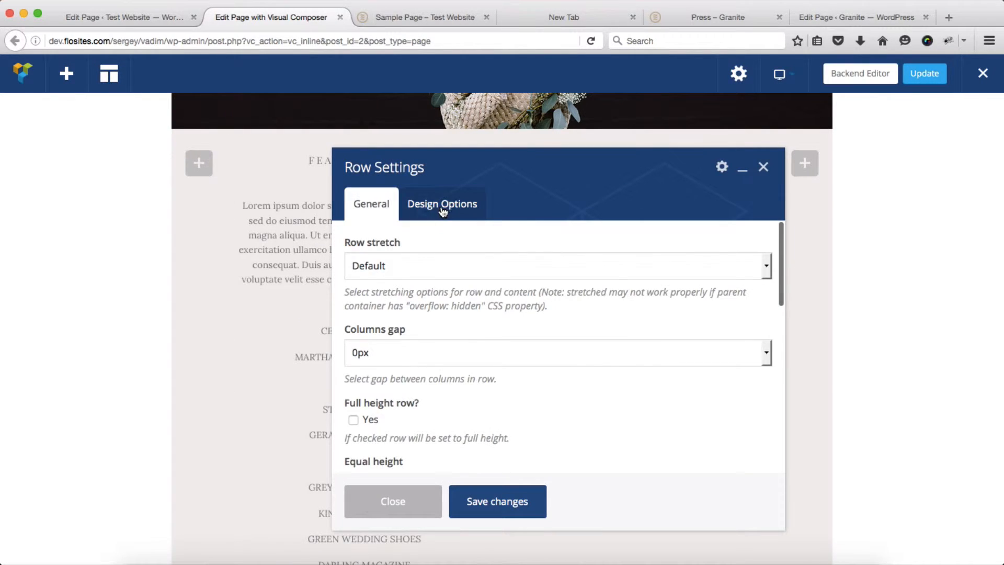
{"action": "left_click", "coordinate": [441, 205]}
{"action": "scroll", "coordinate": [694, 383], "scroll_direction": "down", "scroll_amount": 2}
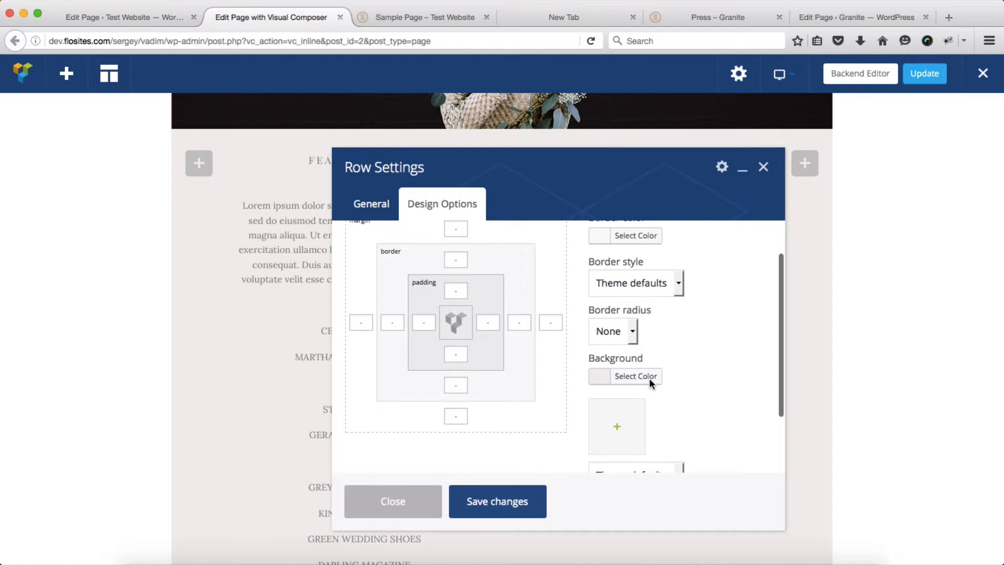
{"action": "left_click", "coordinate": [644, 376]}
{"action": "scroll", "coordinate": [717, 356], "scroll_direction": "down", "scroll_amount": 3}
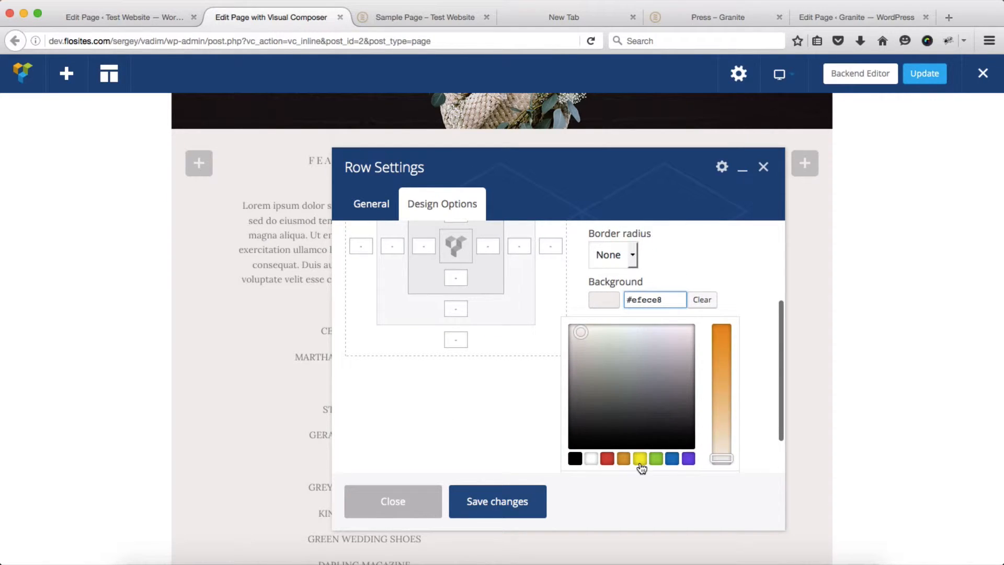
{"action": "left_click", "coordinate": [591, 459]}
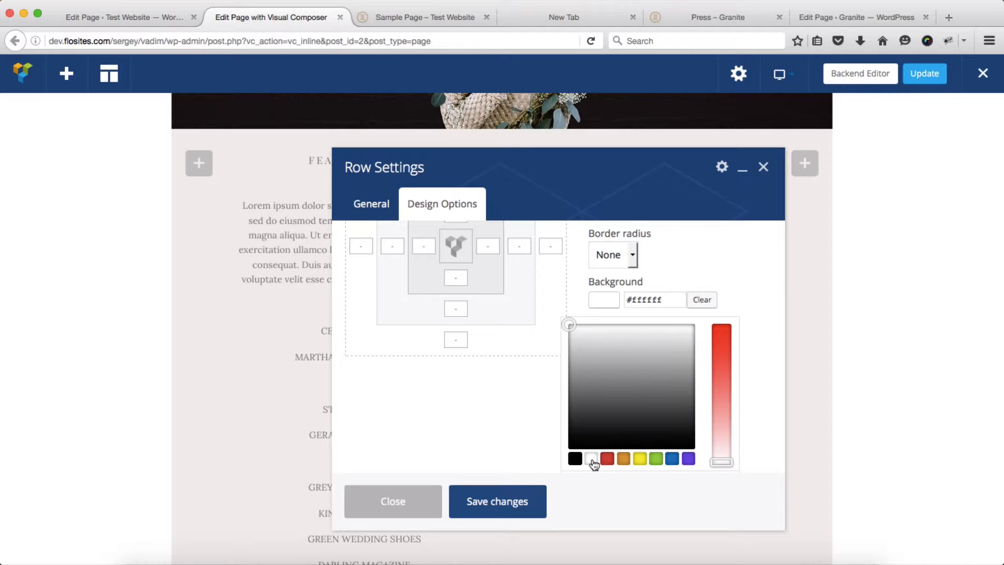
{"action": "left_click", "coordinate": [497, 507]}
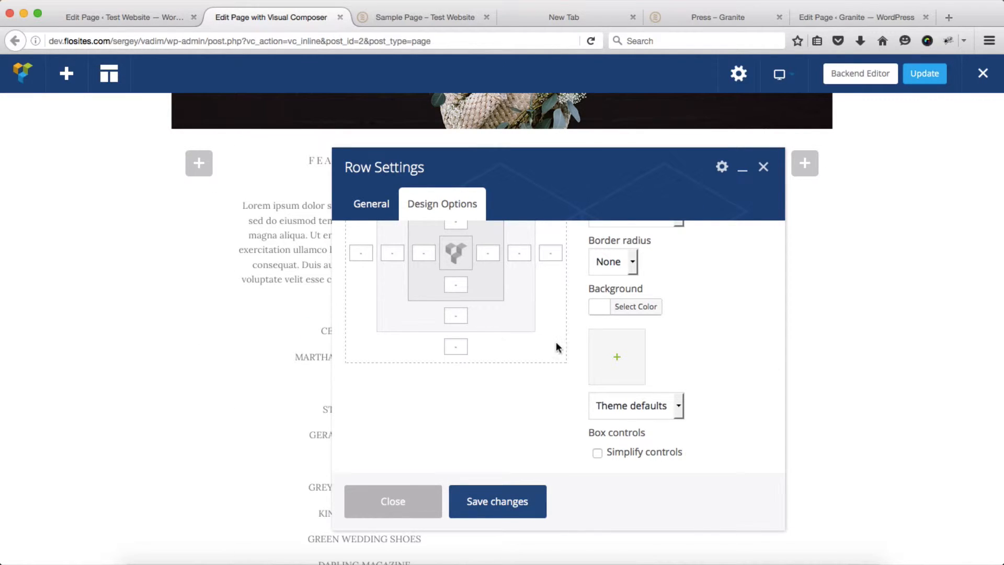
{"action": "left_click", "coordinate": [763, 167]}
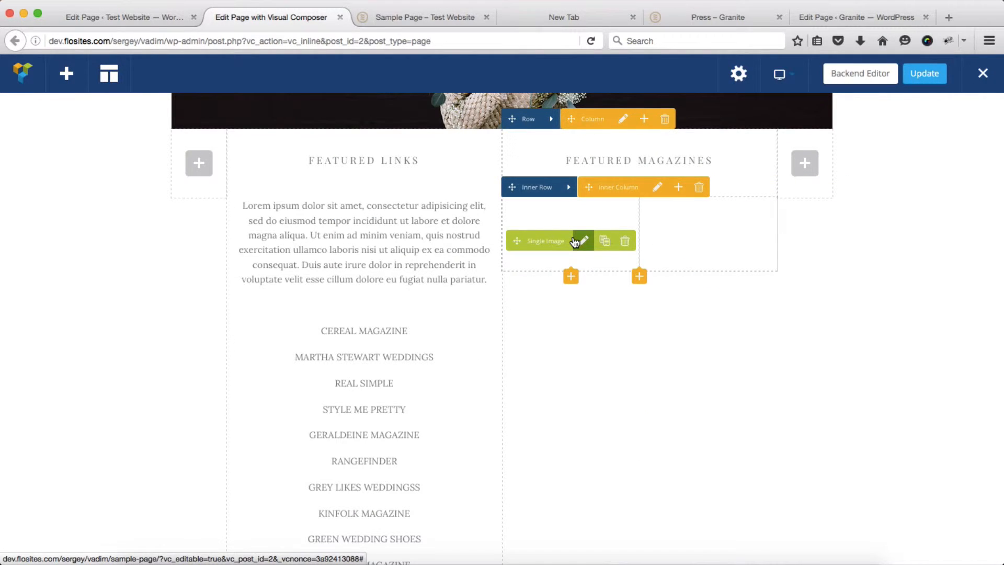
- Compare with the demo Press page's magazine images, then assign press_img_top_left-217x300.png to the first empty Featured Magazines image and save its settings
{"action": "key", "text": "ctrl+Tab"}
{"action": "key", "text": "ctrl+Tab"}
{"action": "key", "text": "ctrl+Tab"}
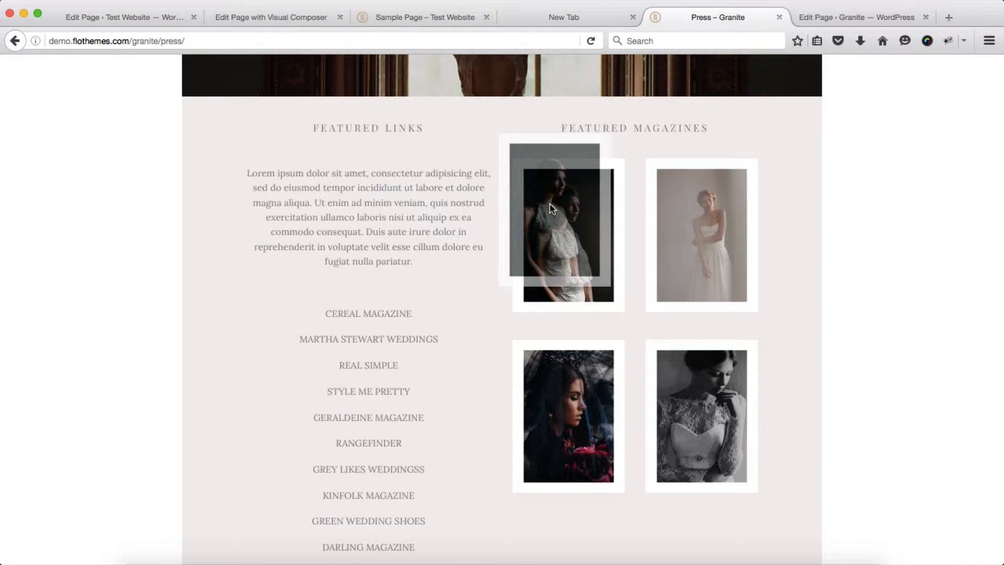
{"action": "key", "text": "super+2"}
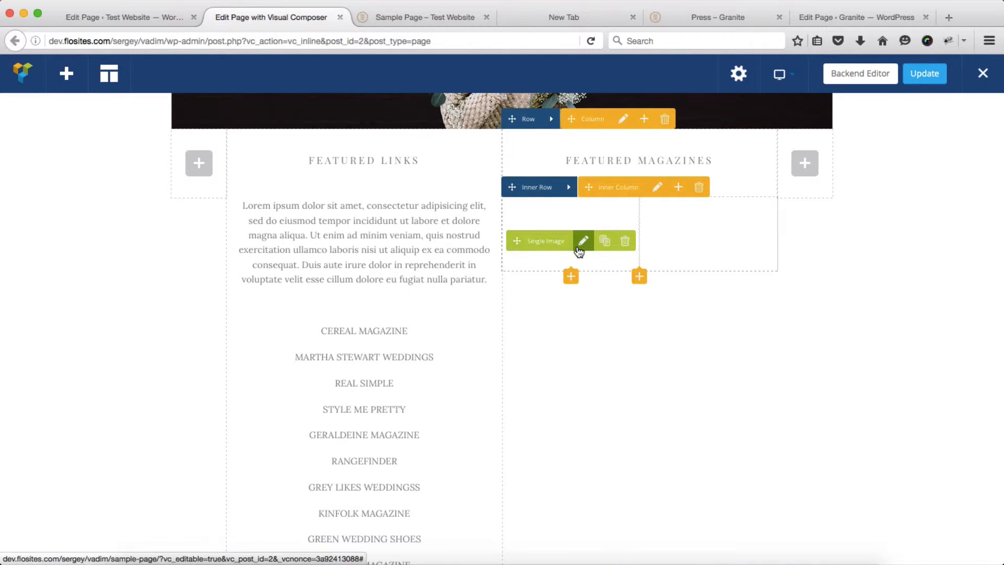
{"action": "left_click", "coordinate": [582, 252]}
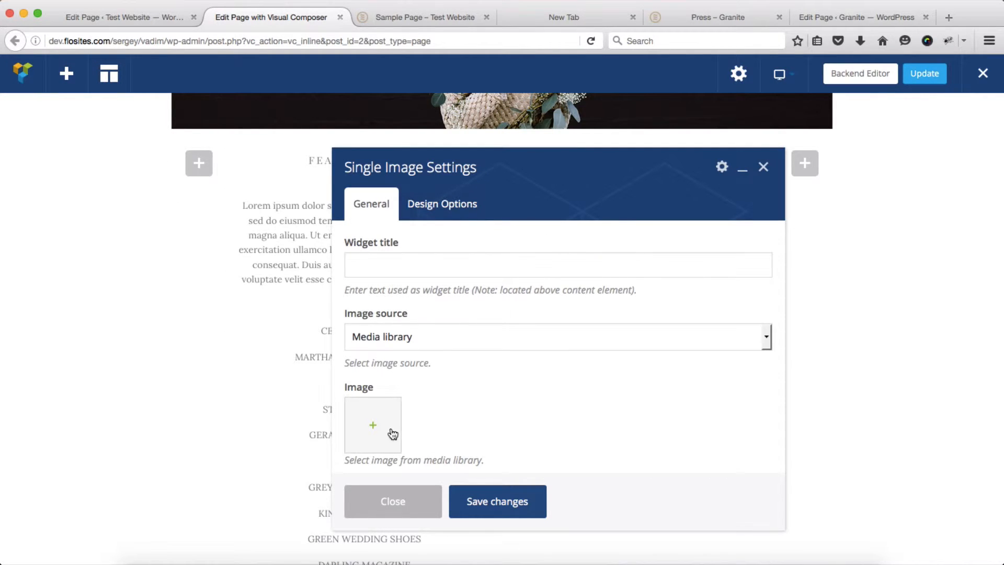
{"action": "left_click", "coordinate": [374, 432]}
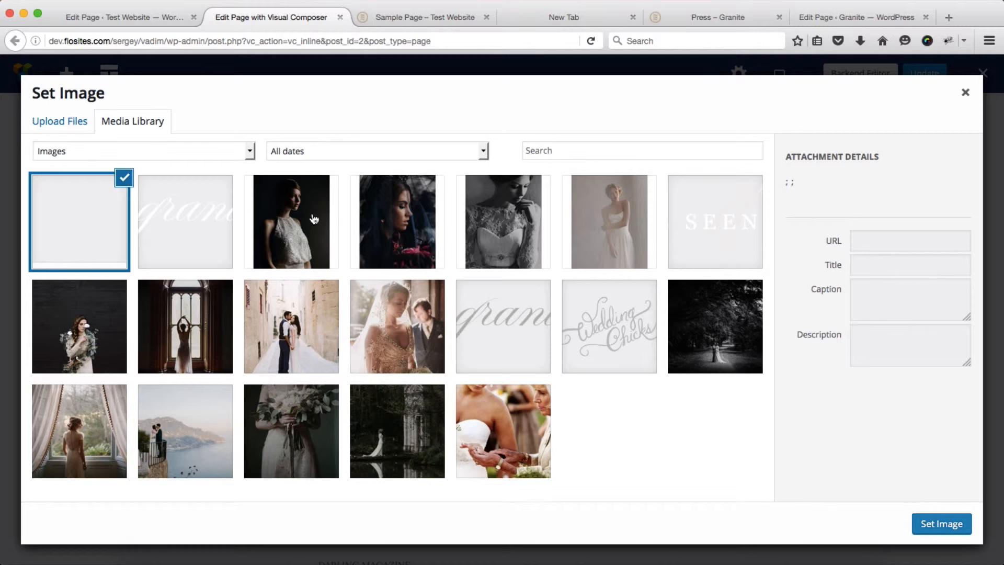
{"action": "left_click", "coordinate": [263, 214]}
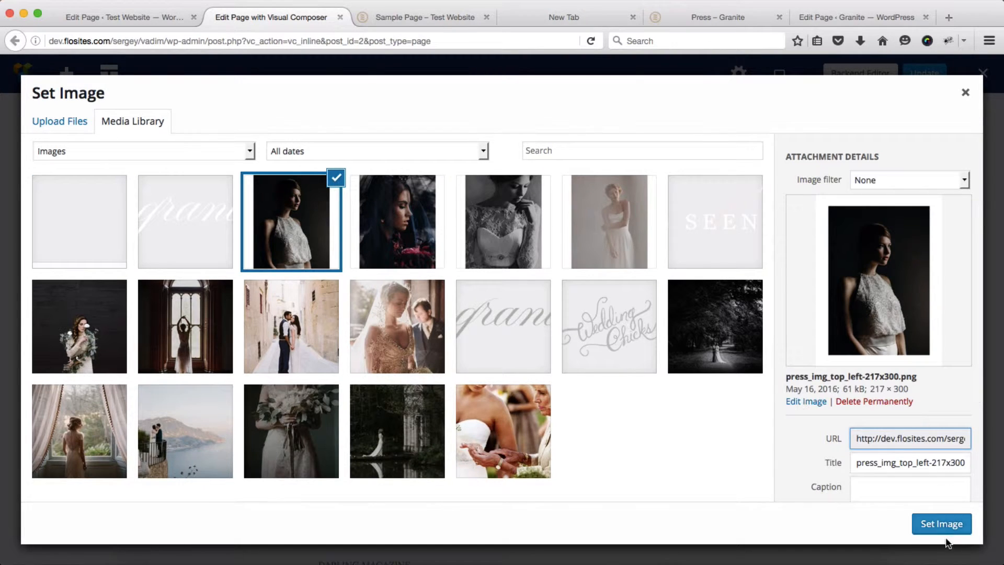
{"action": "left_click", "coordinate": [933, 526]}
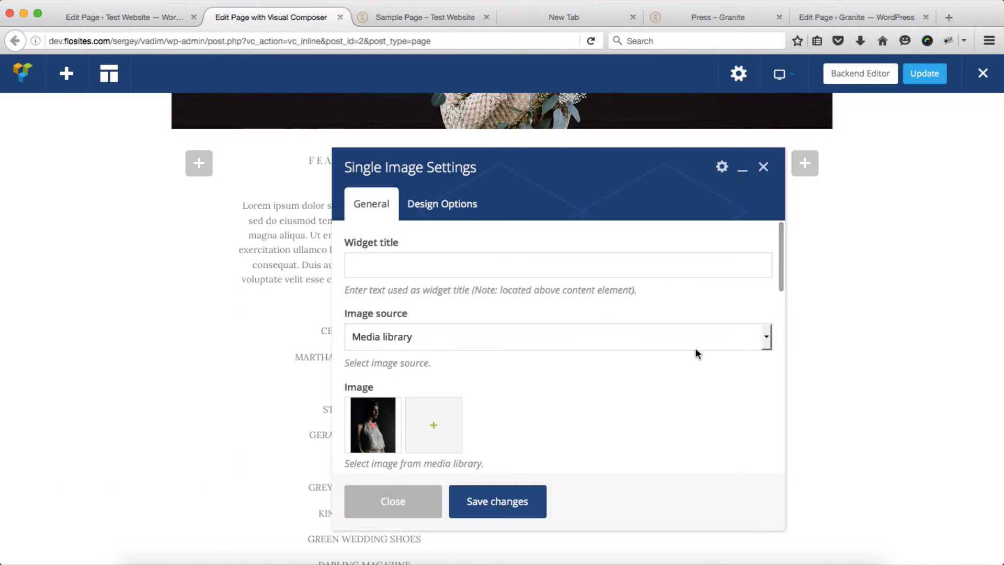
{"action": "left_click", "coordinate": [497, 500]}
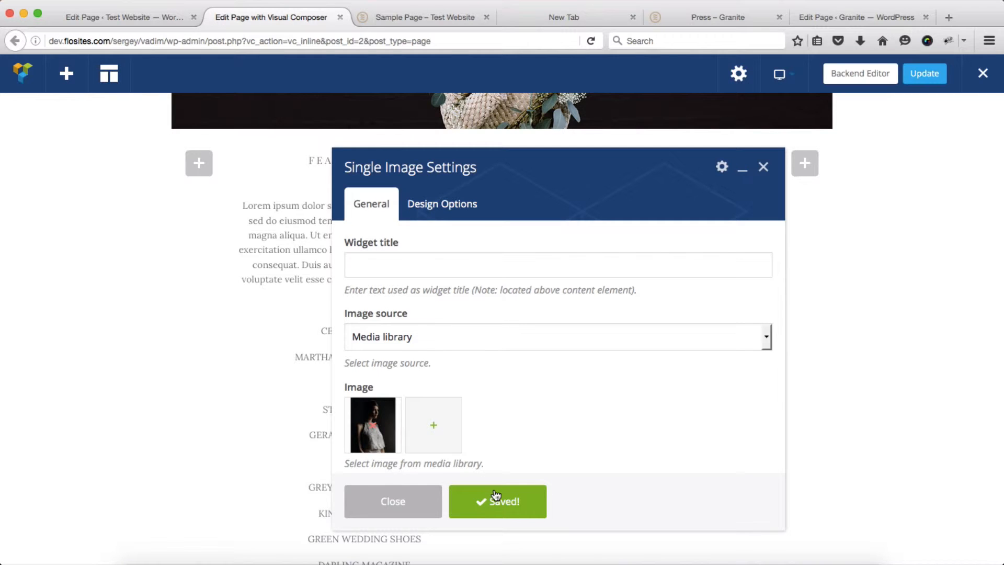
{"action": "left_click", "coordinate": [763, 167]}
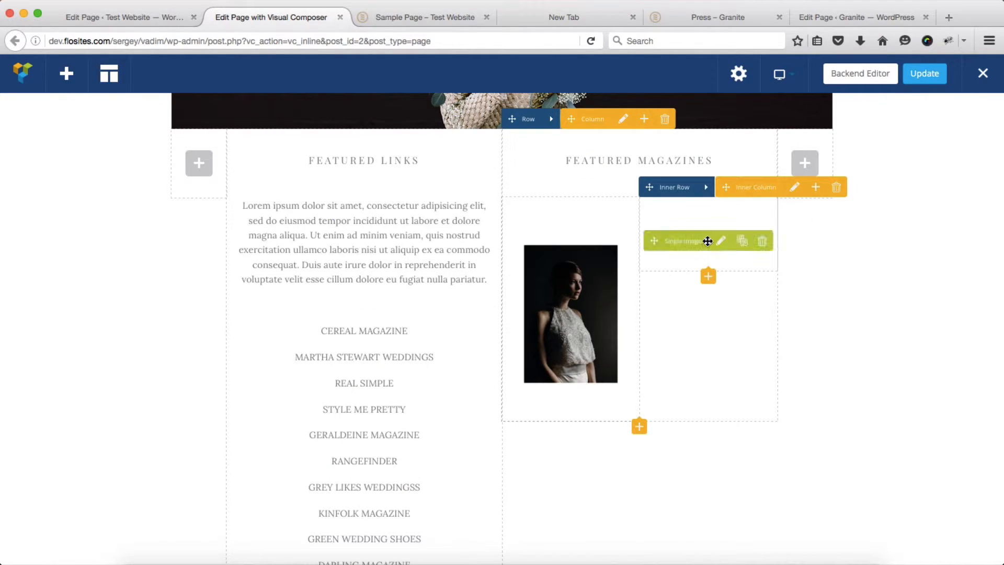
- Select the dark portrait of the veiled woman for the second Featured Magazines image and look through its size, alignment and on-click settings
{"action": "left_click", "coordinate": [721, 241]}
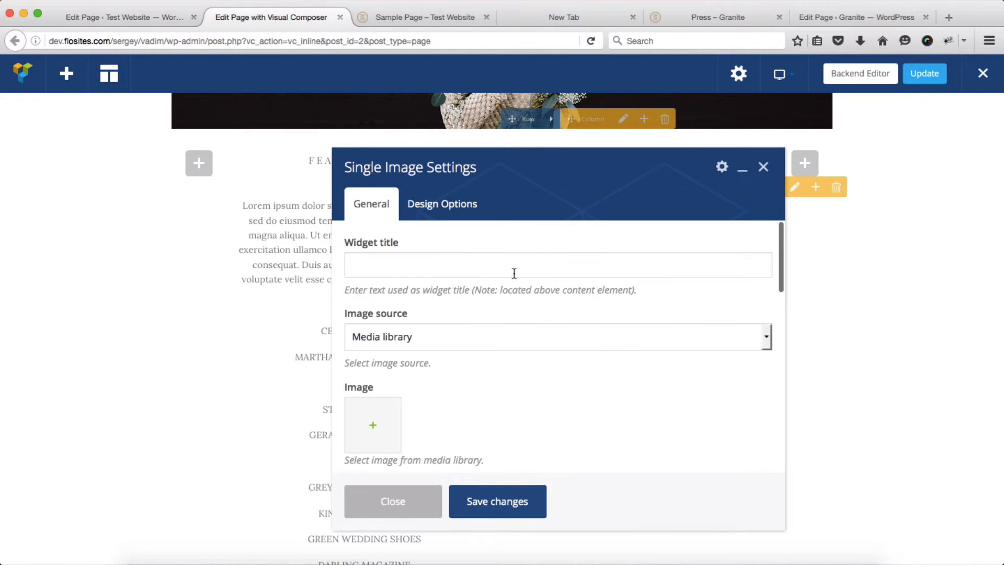
{"action": "left_click", "coordinate": [376, 426]}
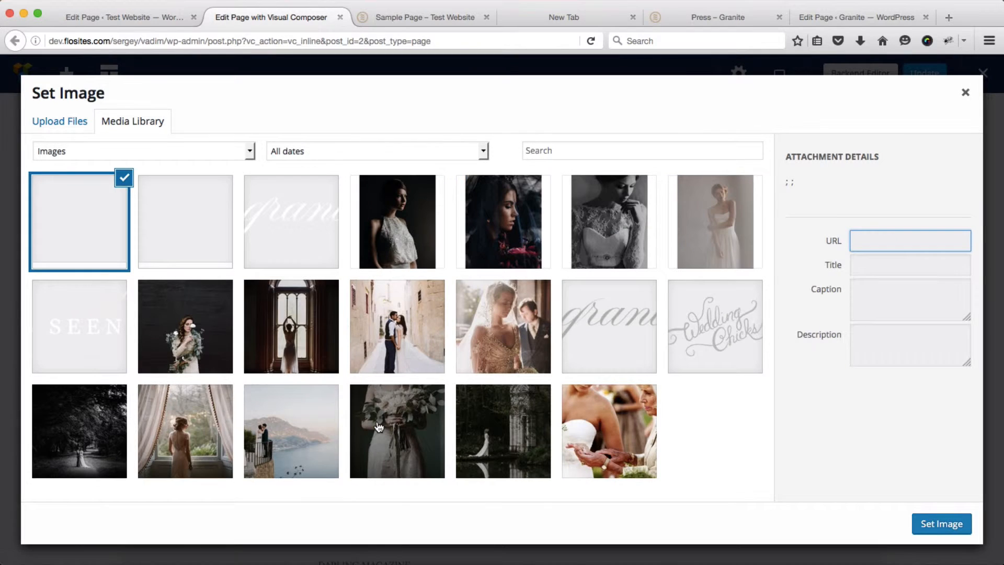
{"action": "left_click", "coordinate": [501, 230]}
{"action": "left_click", "coordinate": [931, 523]}
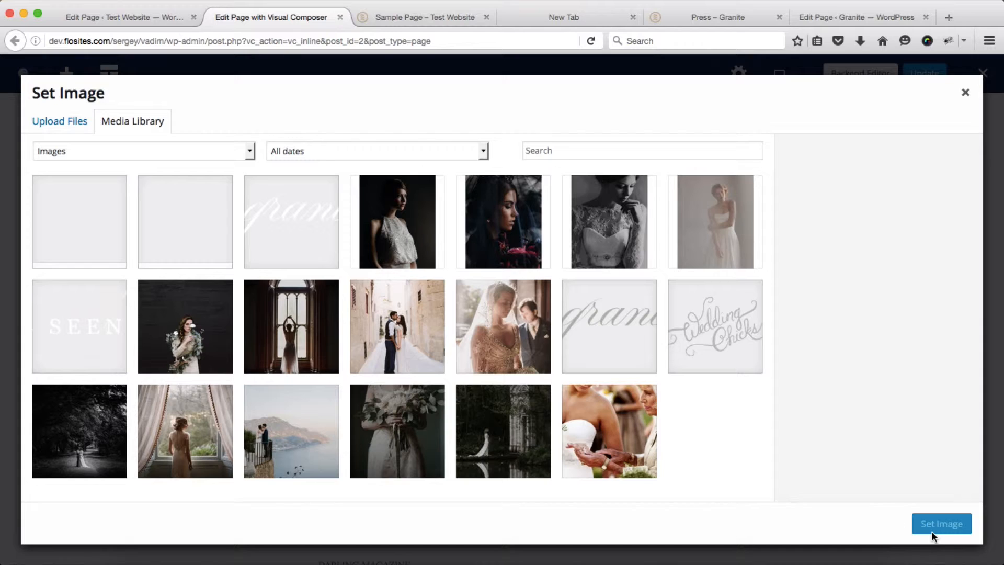
{"action": "scroll", "coordinate": [561, 401], "scroll_direction": "down", "scroll_amount": 5}
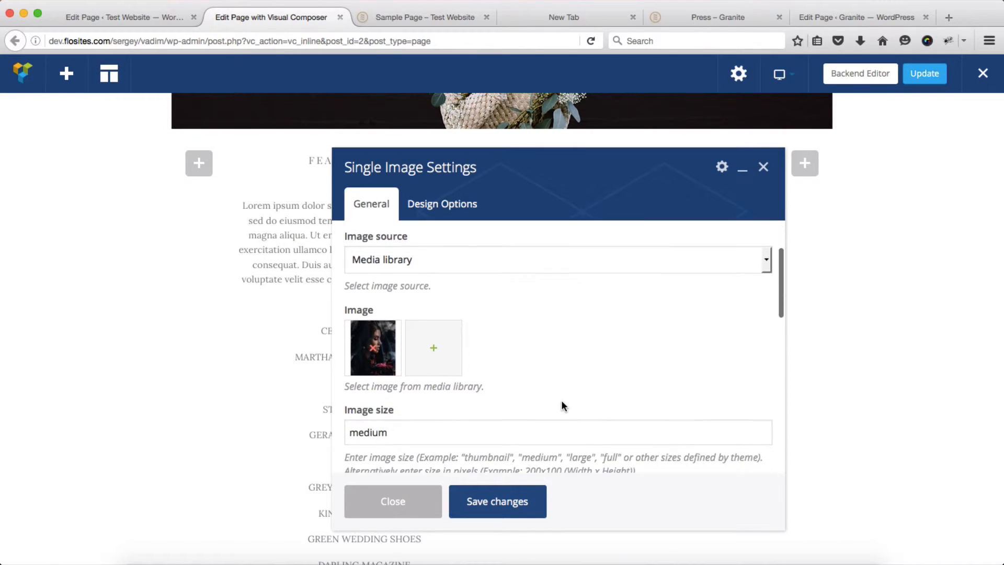
{"action": "scroll", "coordinate": [562, 401], "scroll_direction": "down", "scroll_amount": 5}
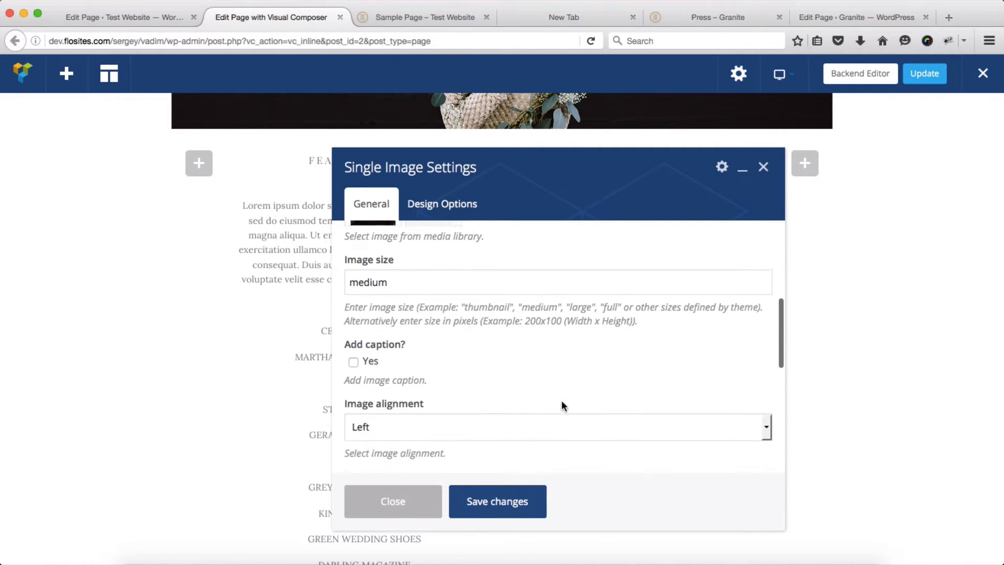
{"action": "scroll", "coordinate": [561, 405], "scroll_direction": "down", "scroll_amount": 5}
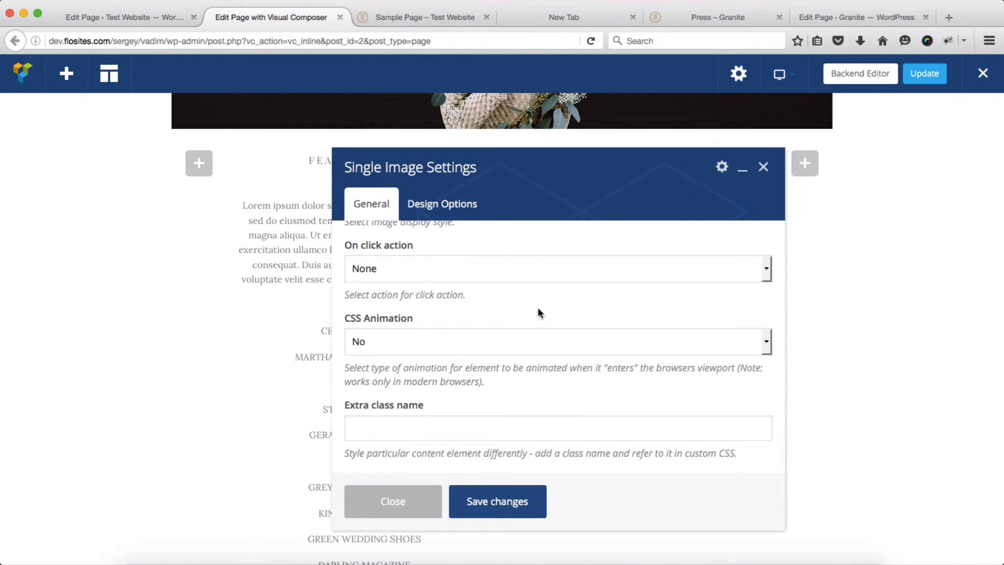
- Try the Open custom link on-click action, examine its image link and link target options, and close the image settings without saving
{"action": "left_click", "coordinate": [532, 268]}
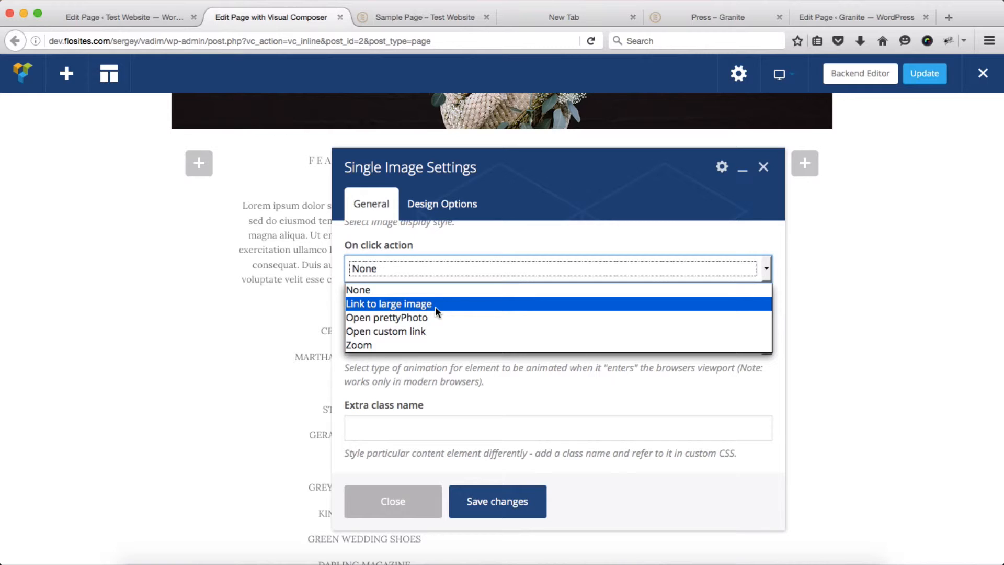
{"action": "left_click", "coordinate": [424, 333]}
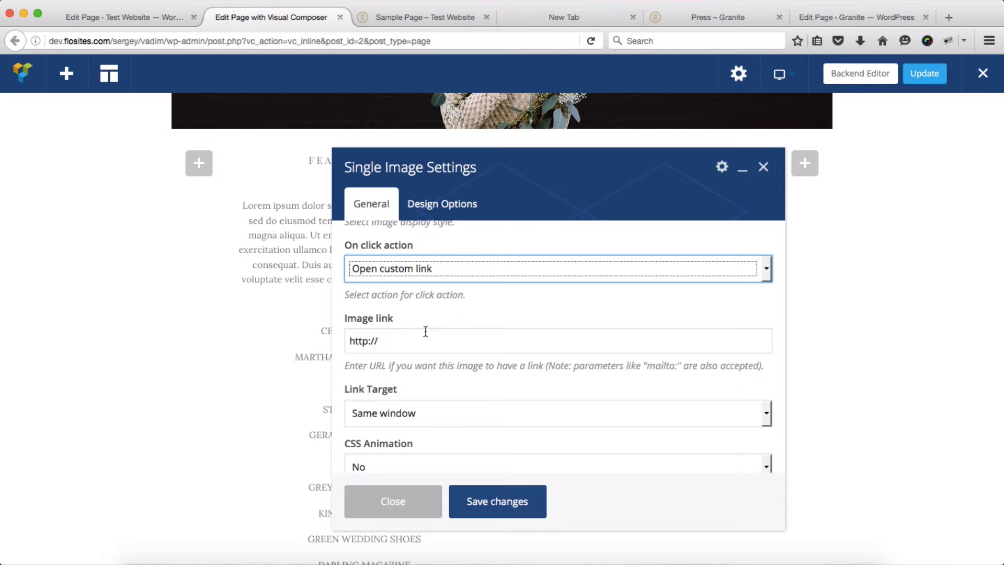
{"action": "double_click", "coordinate": [406, 342]}
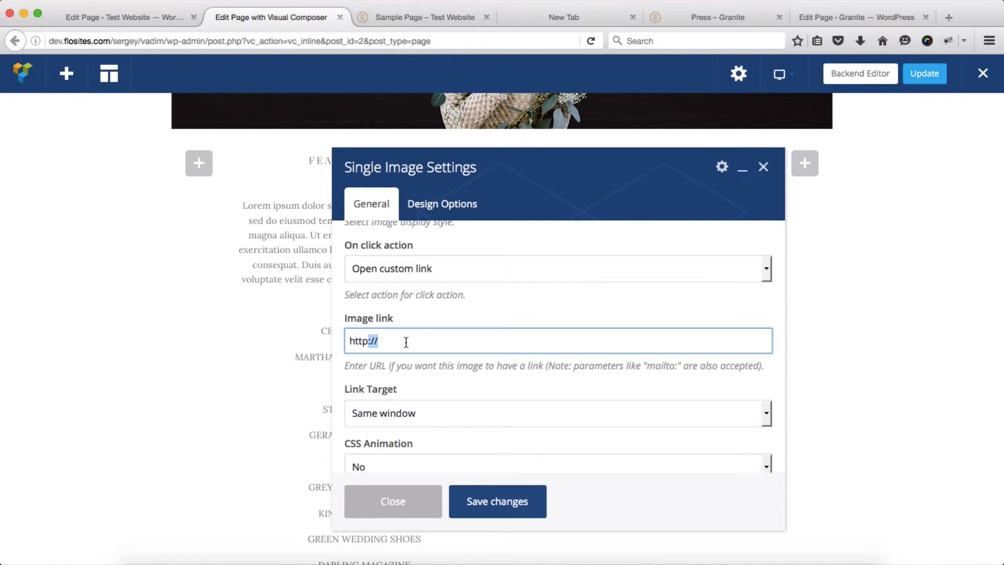
{"action": "scroll", "coordinate": [516, 318], "scroll_direction": "down", "scroll_amount": 3}
{"action": "left_click", "coordinate": [454, 334]}
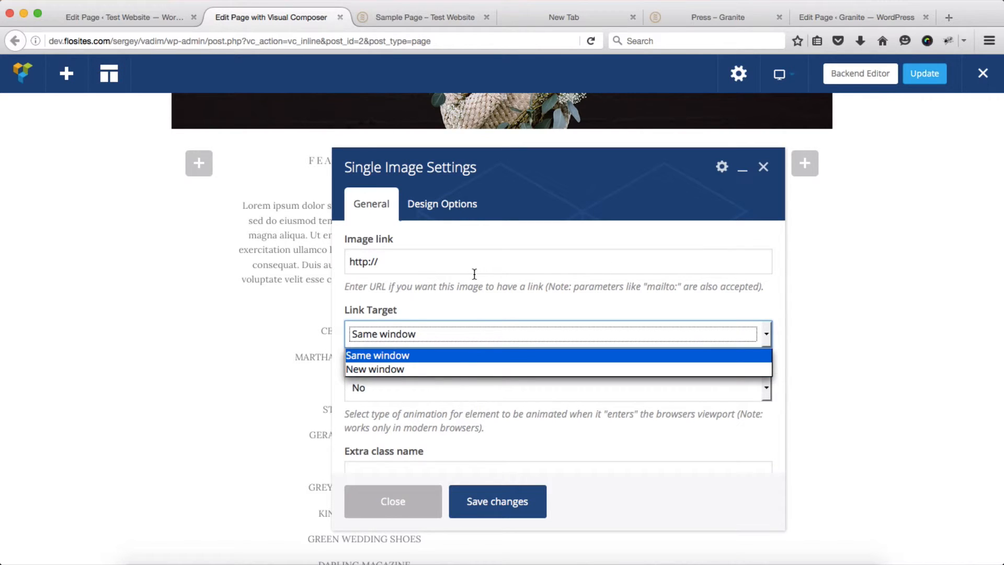
{"action": "left_click", "coordinate": [463, 303]}
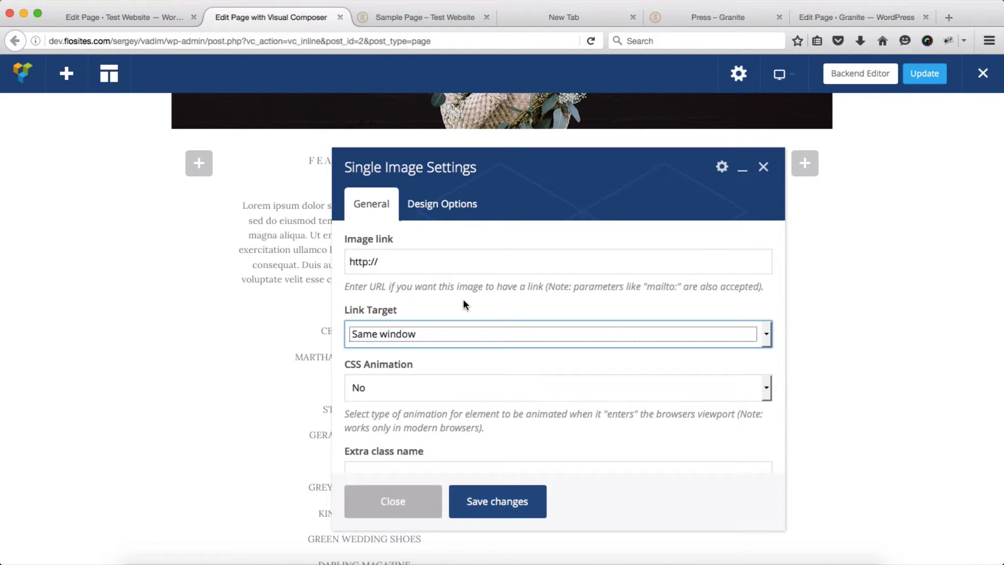
{"action": "left_click", "coordinate": [431, 334]}
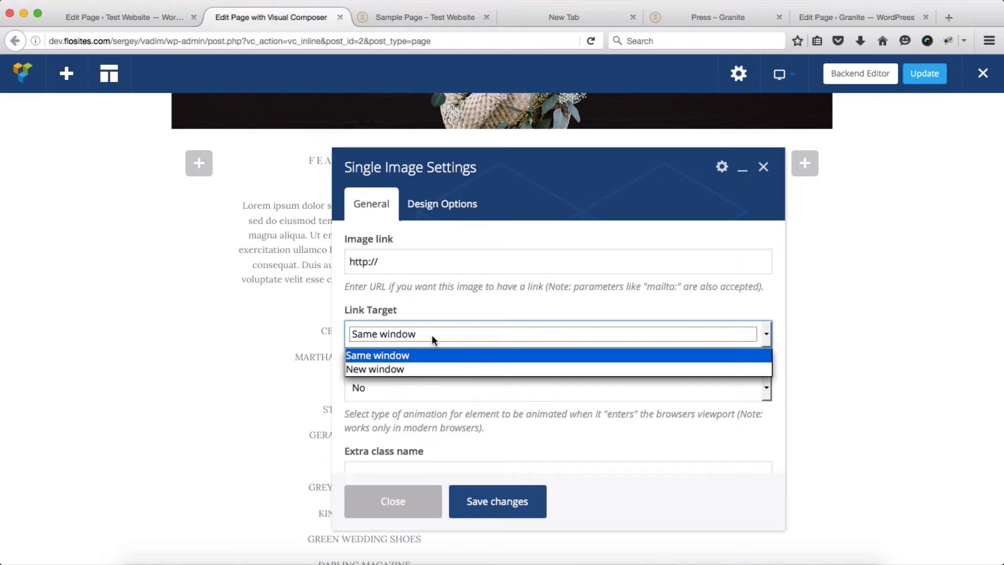
{"action": "left_click", "coordinate": [505, 301]}
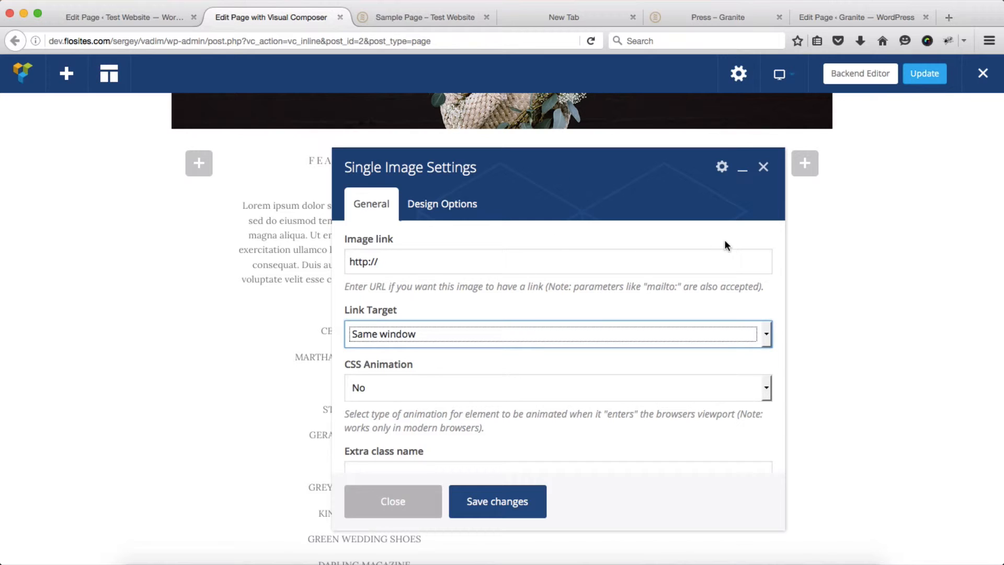
{"action": "left_click", "coordinate": [768, 171]}
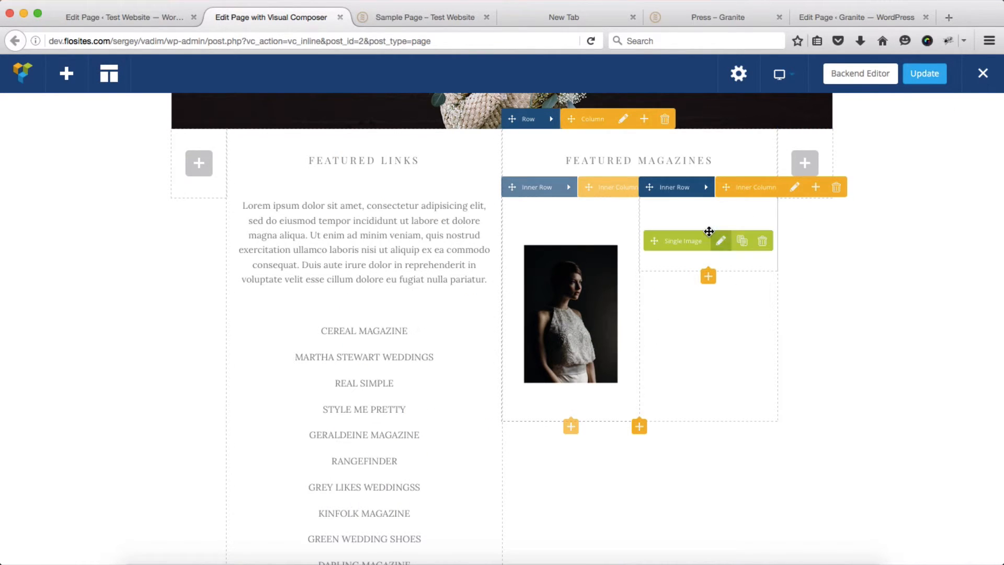
- Assign the dark portrait of the veiled woman to the second Featured Magazines image, save and close its settings
{"action": "left_click", "coordinate": [719, 240]}
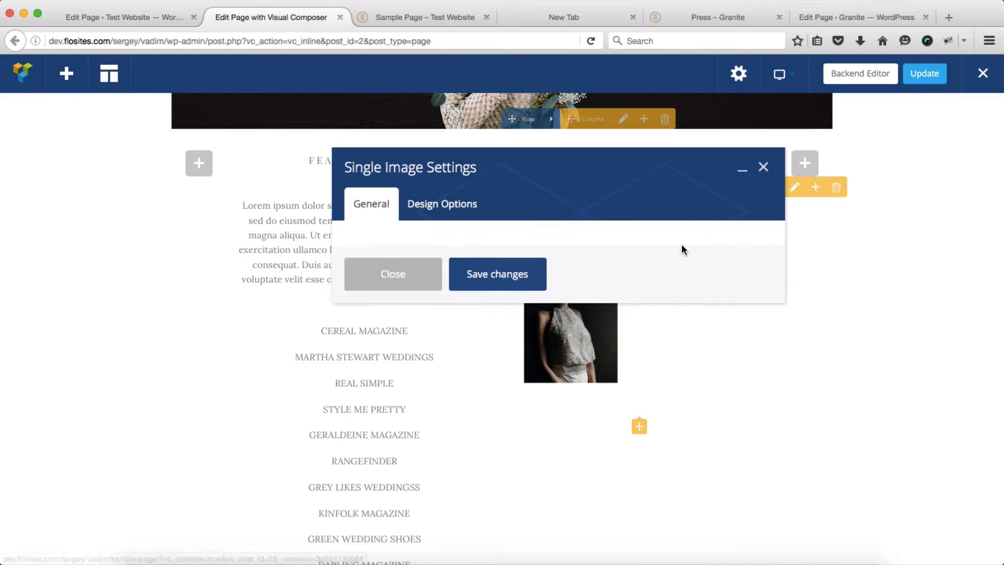
{"action": "left_click", "coordinate": [385, 430]}
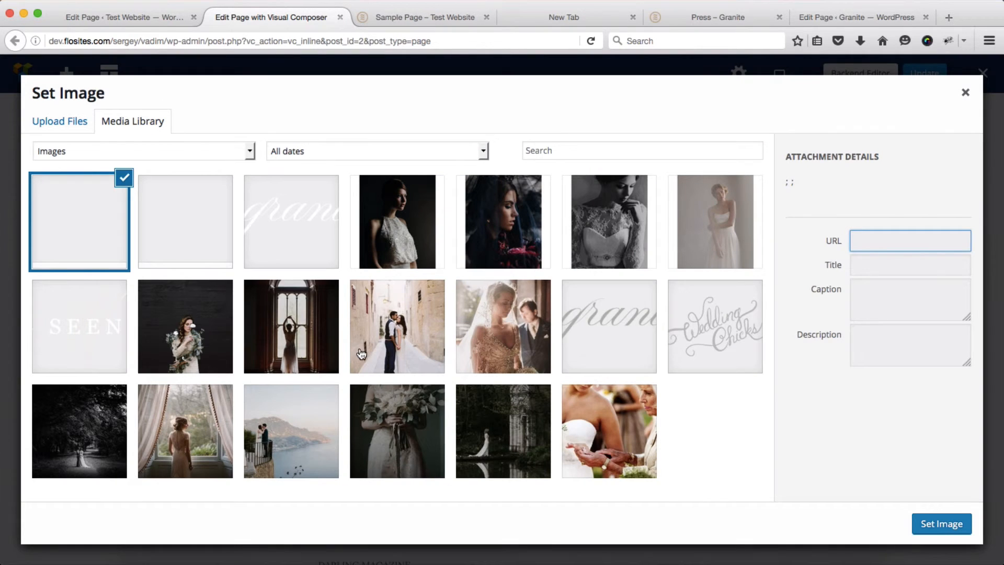
{"action": "left_click", "coordinate": [492, 244]}
{"action": "left_click", "coordinate": [938, 524]}
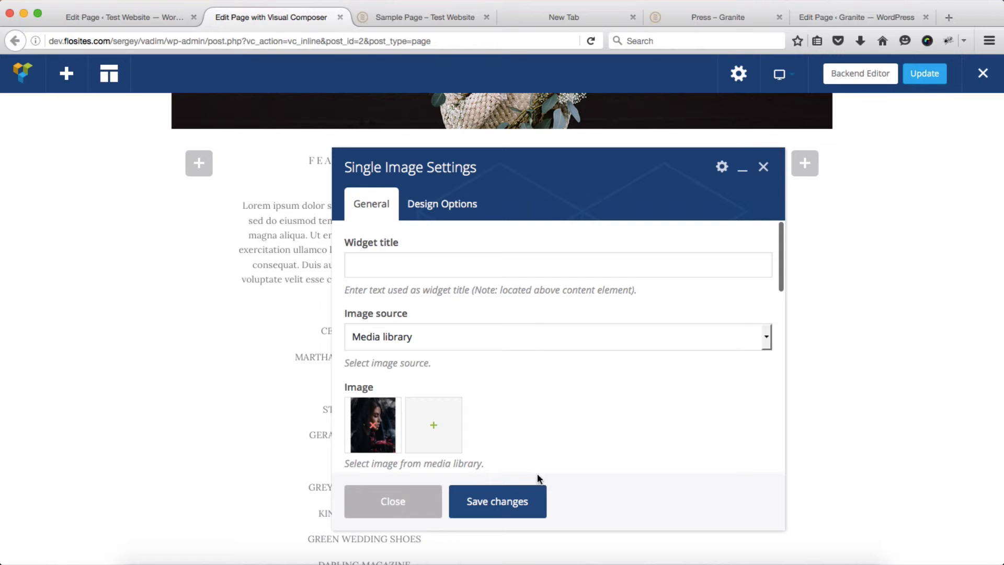
{"action": "left_click", "coordinate": [505, 501]}
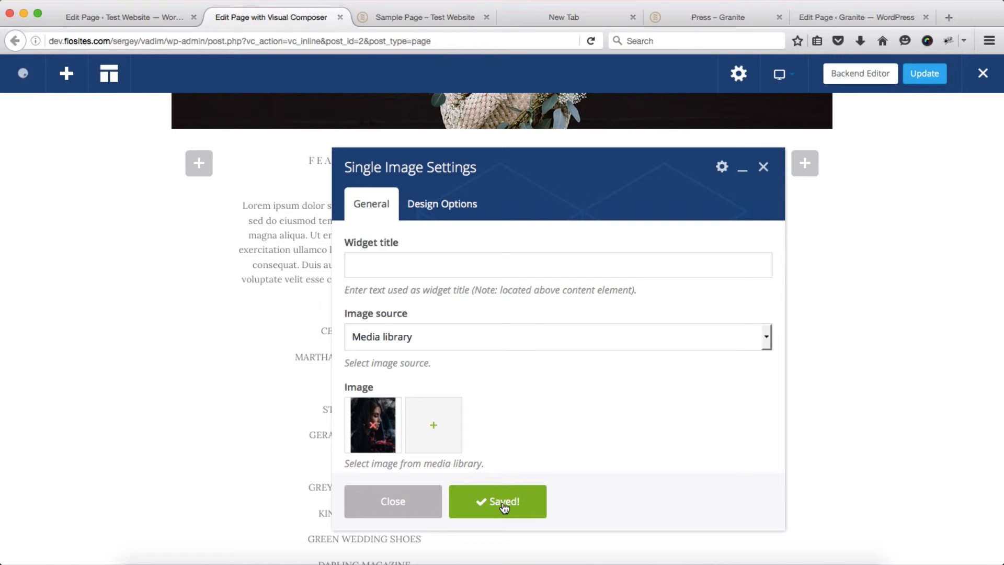
{"action": "left_click", "coordinate": [764, 168]}
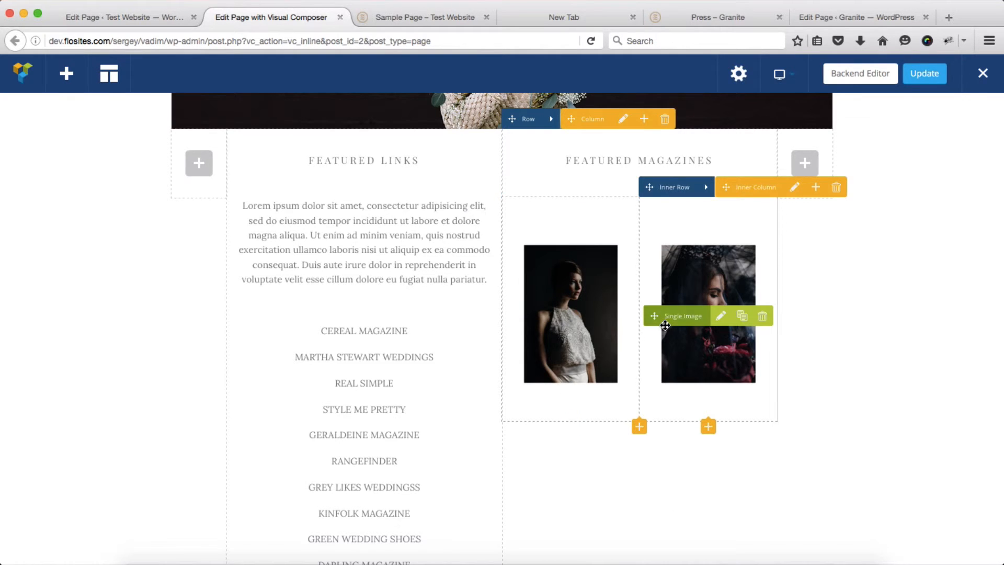
- Clone both Featured Magazines images within their inner columns to form a second row of images
{"action": "scroll", "coordinate": [666, 328], "scroll_direction": "down", "scroll_amount": 2}
{"action": "scroll", "coordinate": [667, 328], "scroll_direction": "down", "scroll_amount": 3}
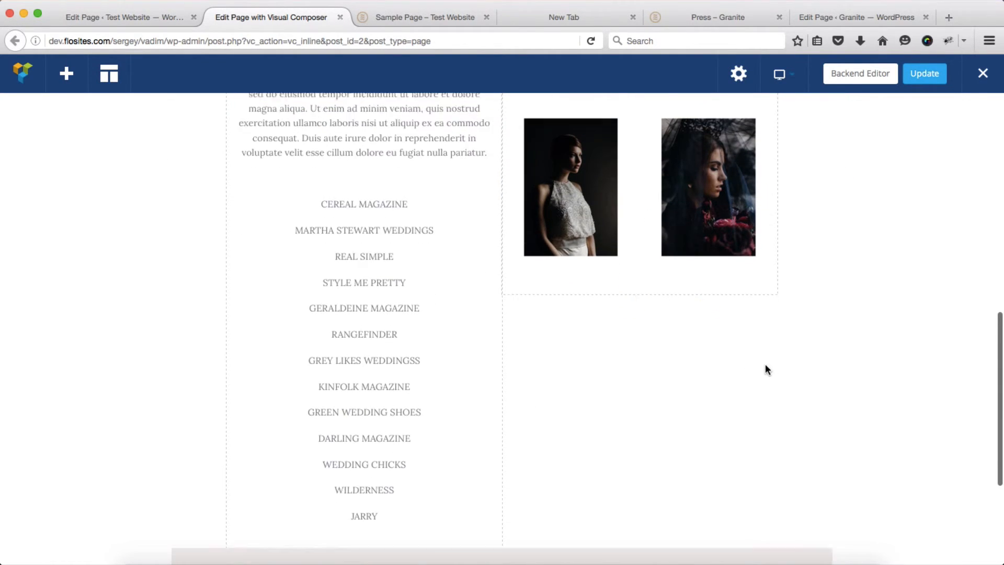
{"action": "scroll", "coordinate": [766, 369], "scroll_direction": "up", "scroll_amount": 4}
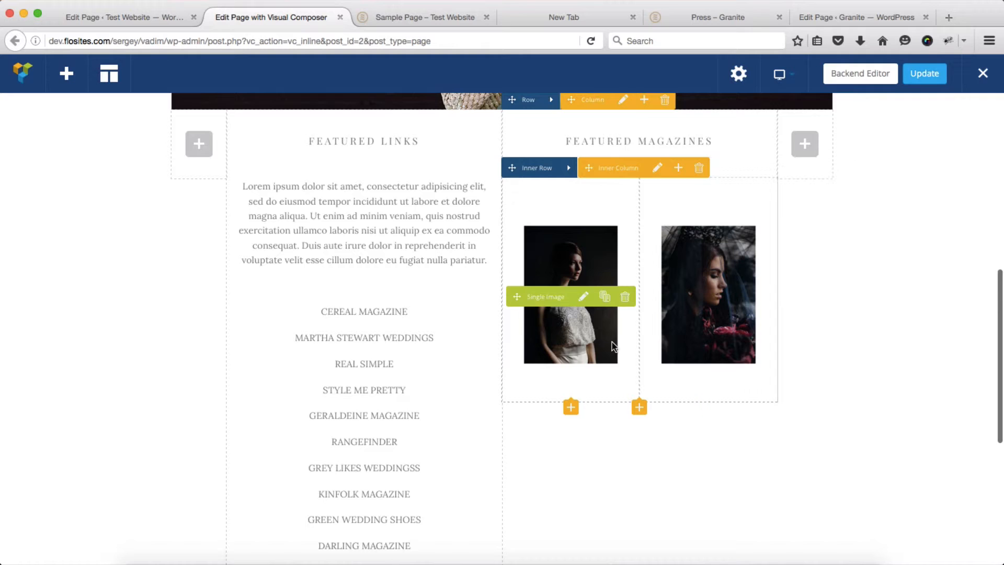
{"action": "left_click", "coordinate": [605, 298]}
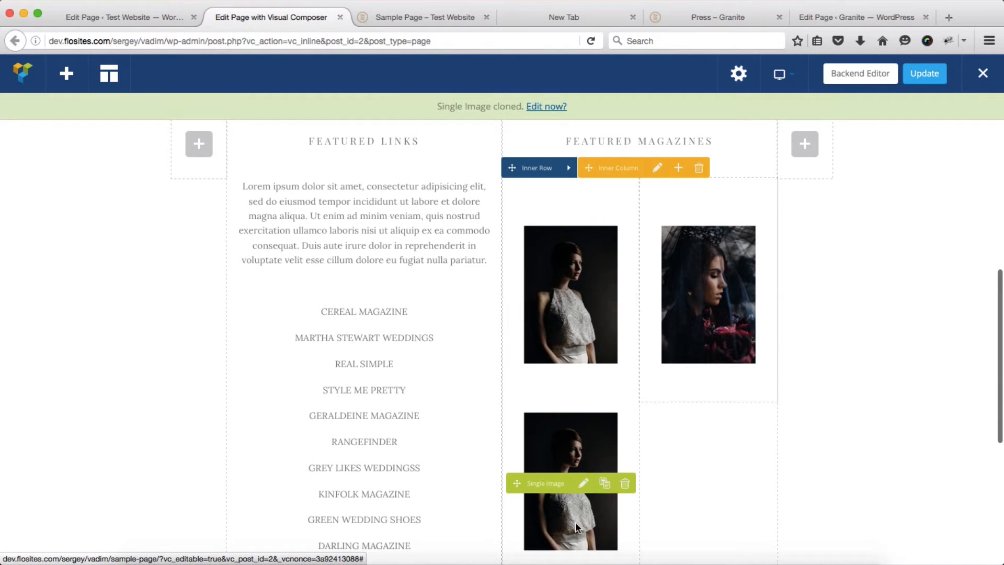
{"action": "scroll", "coordinate": [576, 522], "scroll_direction": "down", "scroll_amount": 3}
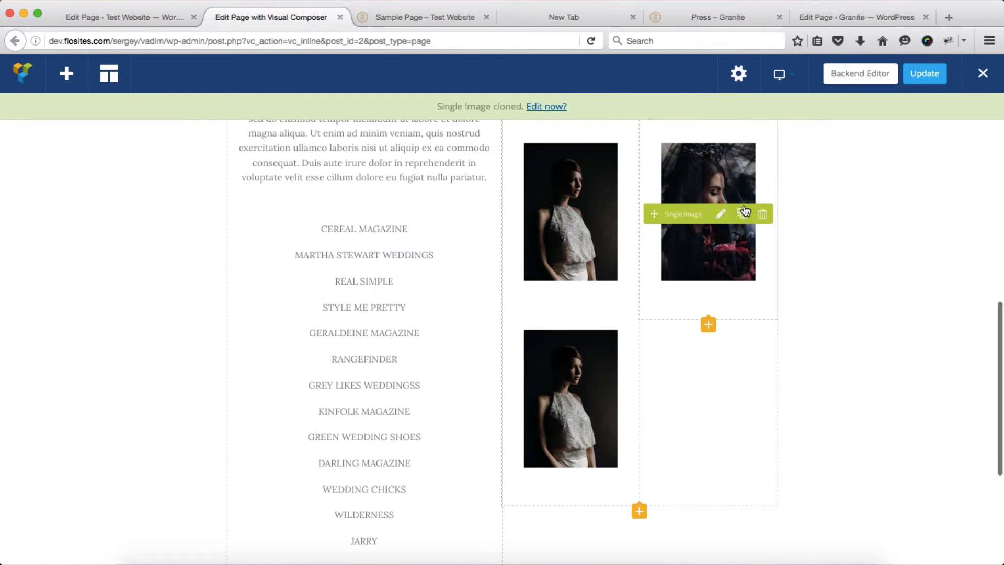
{"action": "left_click", "coordinate": [744, 212]}
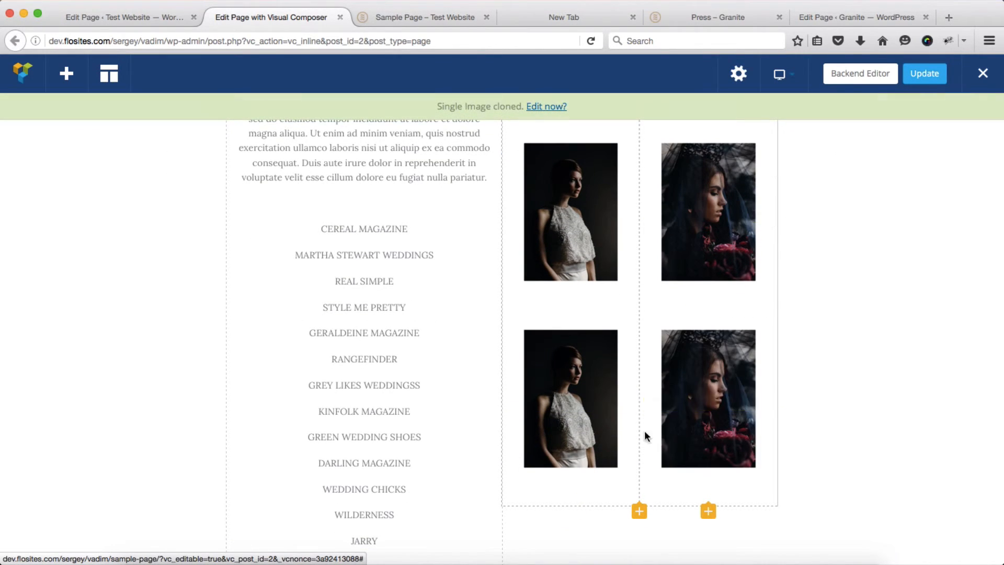
{"action": "mouse_move", "coordinate": [659, 418]}
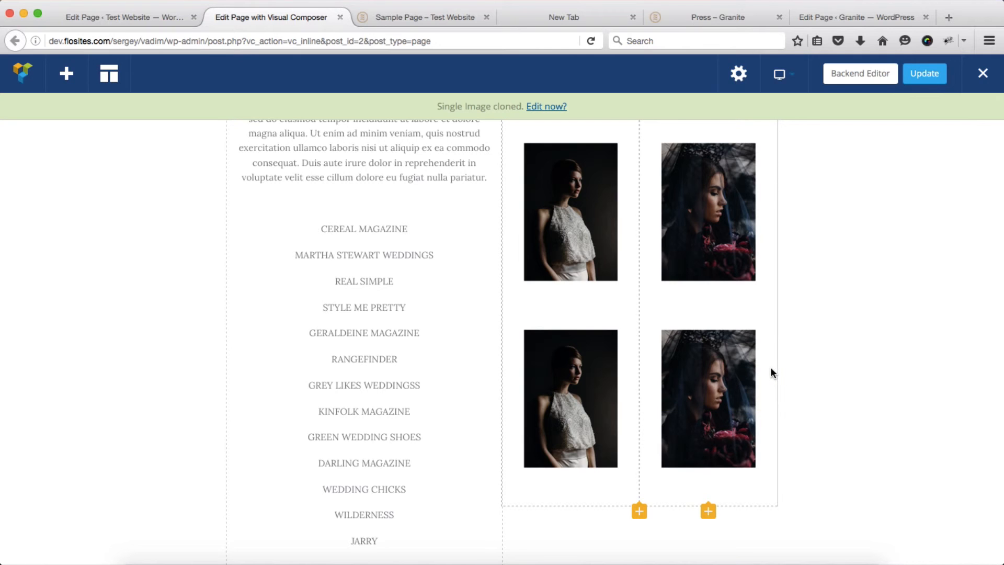
{"action": "mouse_move", "coordinate": [736, 378]}
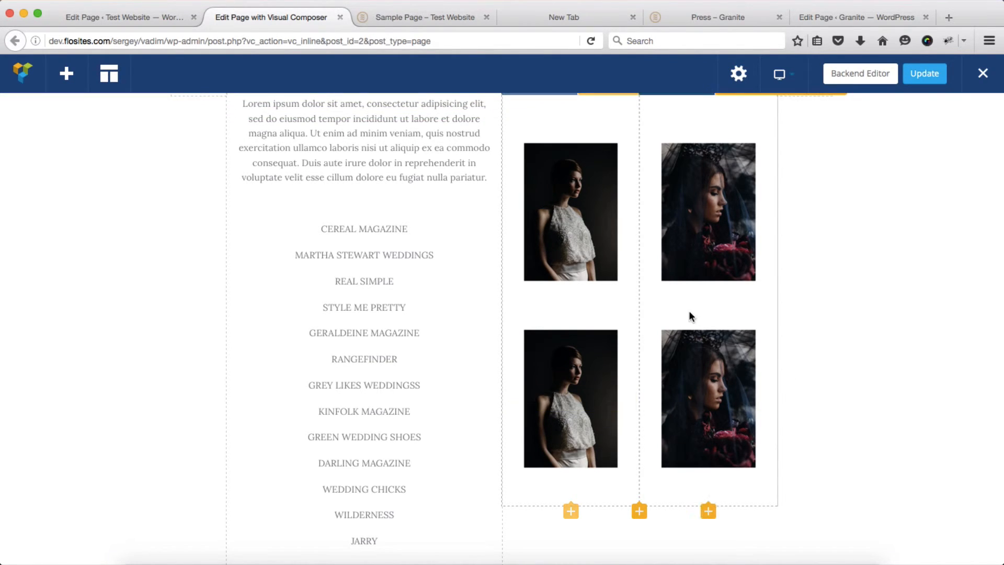
{"action": "scroll", "coordinate": [689, 313], "scroll_direction": "down", "scroll_amount": 3}
{"action": "scroll", "coordinate": [689, 312], "scroll_direction": "down", "scroll_amount": 5}
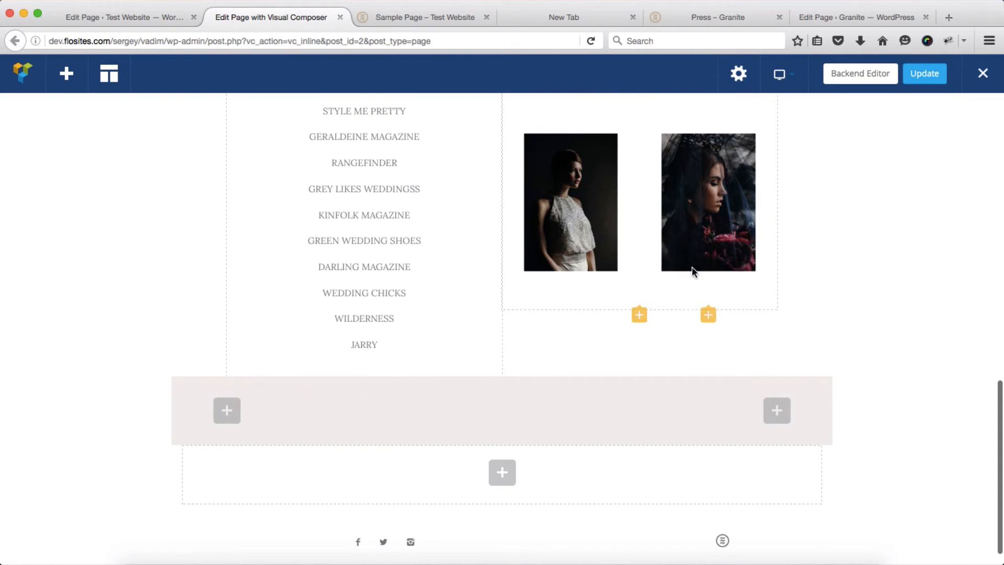
- Check the logo row on the demo Press page and view the first empty logo image's settings in the test page's bottom row
{"action": "left_click", "coordinate": [688, 17]}
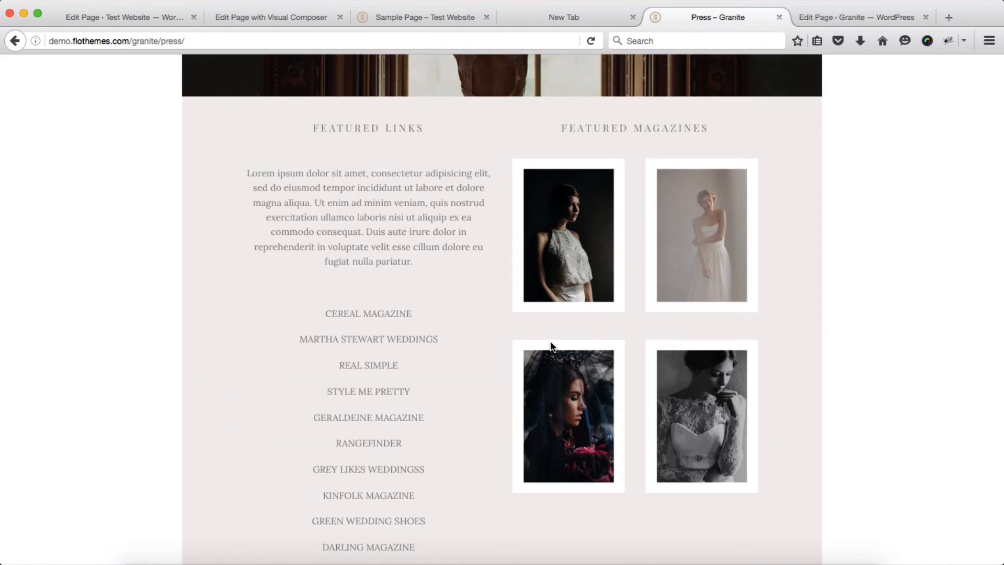
{"action": "scroll", "coordinate": [551, 344], "scroll_direction": "down", "scroll_amount": 10}
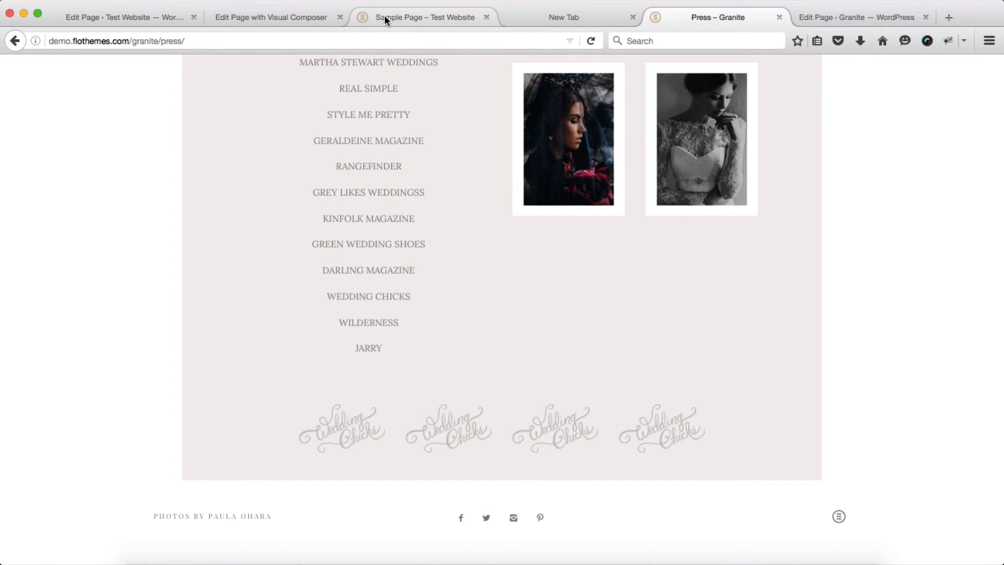
{"action": "left_click", "coordinate": [217, 17]}
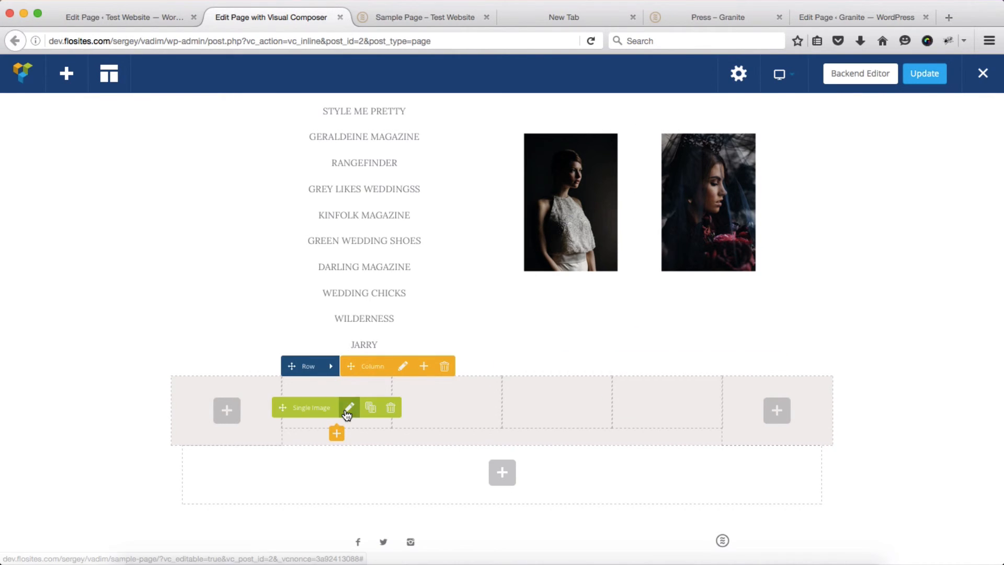
{"action": "left_click", "coordinate": [348, 408]}
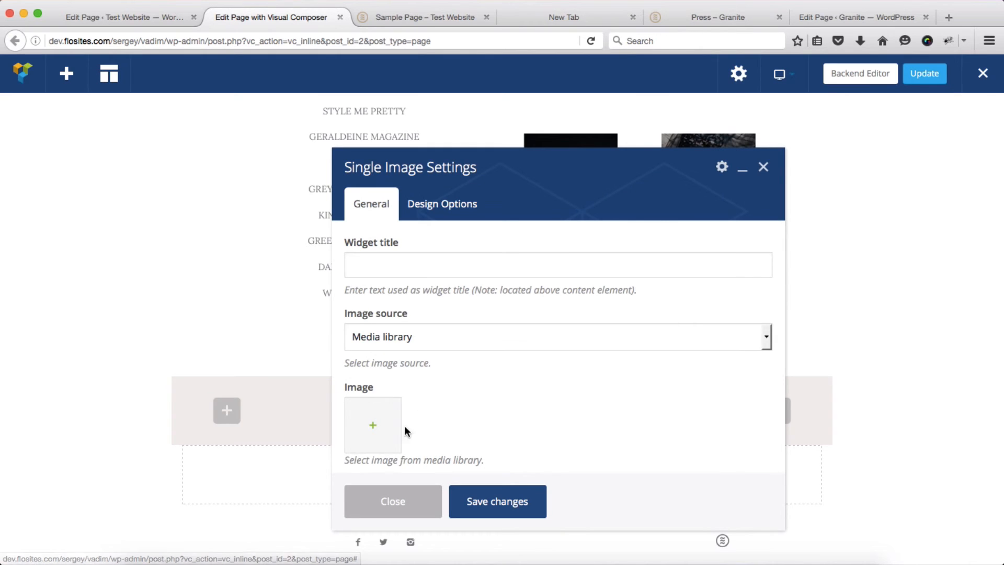
{"action": "left_click", "coordinate": [764, 167]}
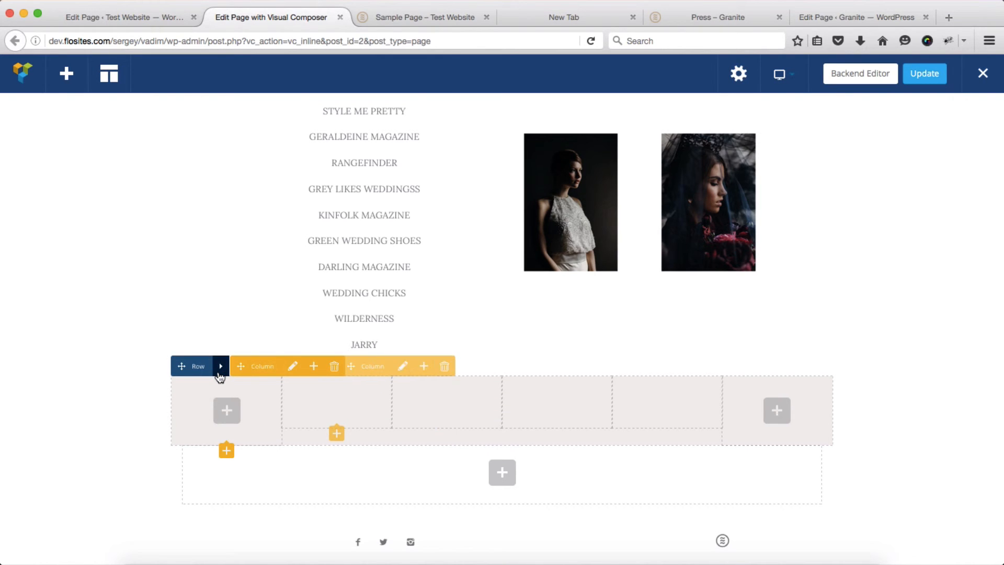
- Examine the background color picker in the bottom logo row's design options and close the row settings without saving
{"action": "mouse_move", "coordinate": [220, 375]}
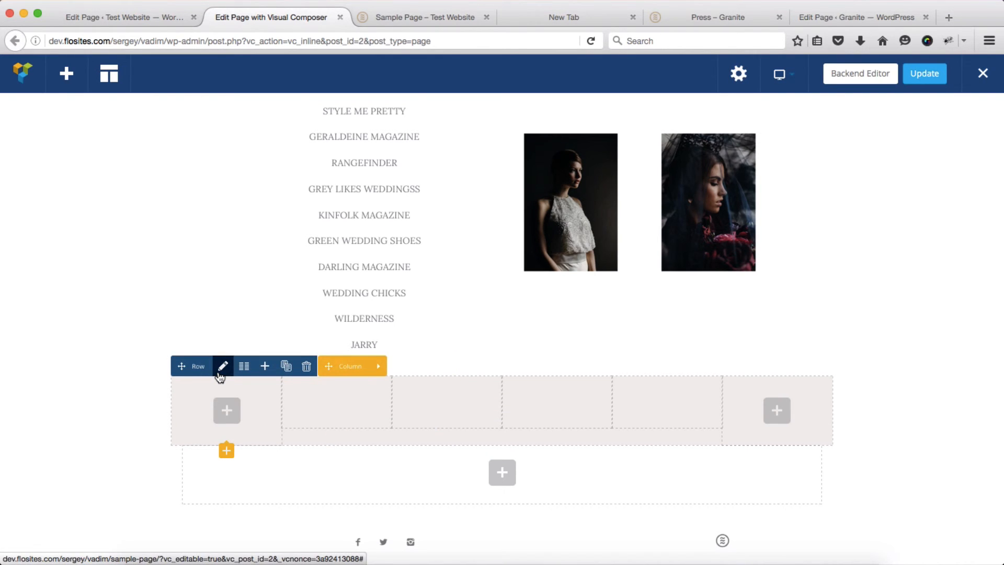
{"action": "left_click", "coordinate": [221, 367]}
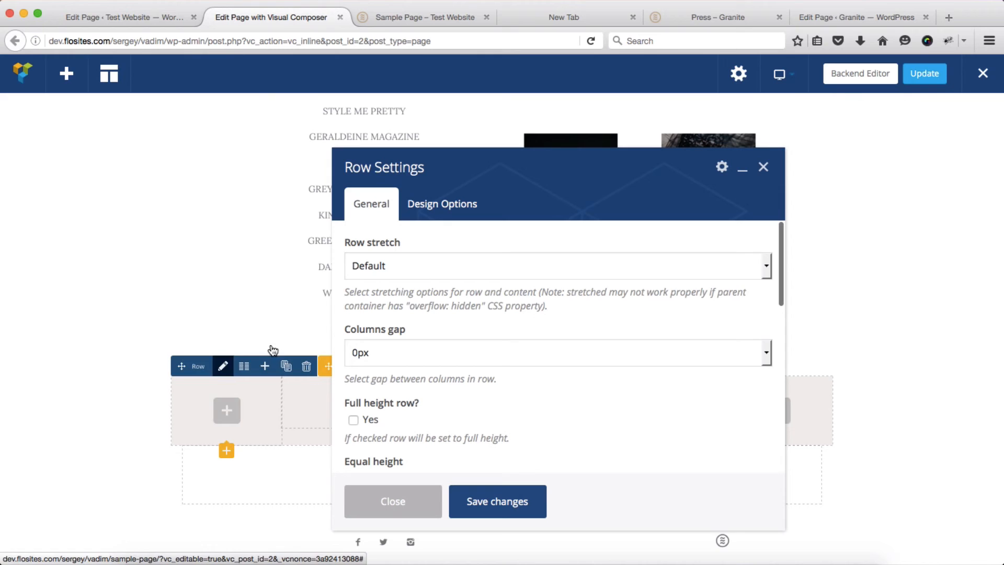
{"action": "left_click", "coordinate": [439, 204]}
{"action": "left_click", "coordinate": [617, 418]}
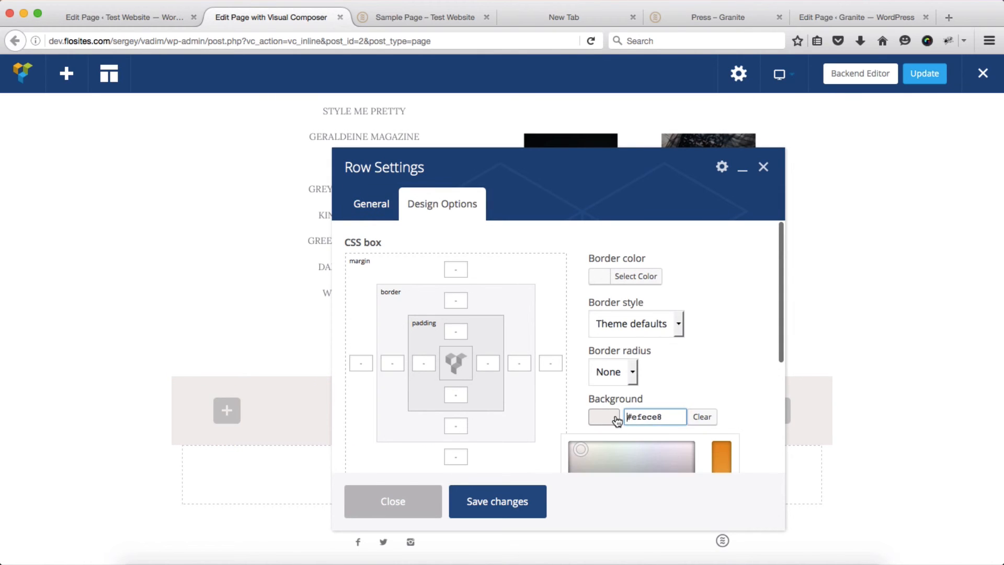
{"action": "scroll", "coordinate": [698, 362], "scroll_direction": "down", "scroll_amount": 5}
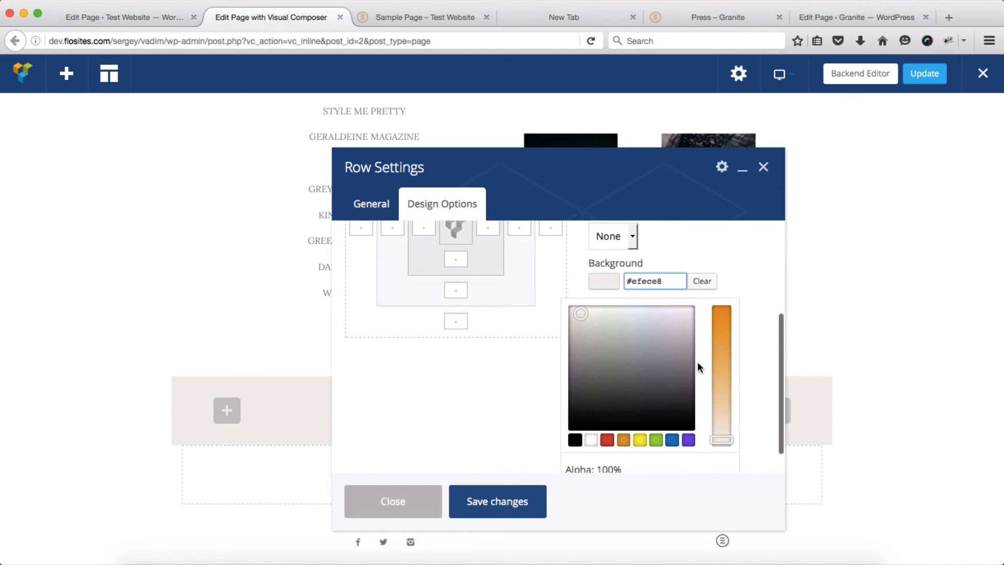
{"action": "left_click", "coordinate": [765, 176]}
- Review the test page from the logo row up to the banner and compare its layout with the demo Press page
{"action": "scroll", "coordinate": [872, 219], "scroll_direction": "down", "scroll_amount": 1}
{"action": "scroll", "coordinate": [872, 220], "scroll_direction": "up", "scroll_amount": 8}
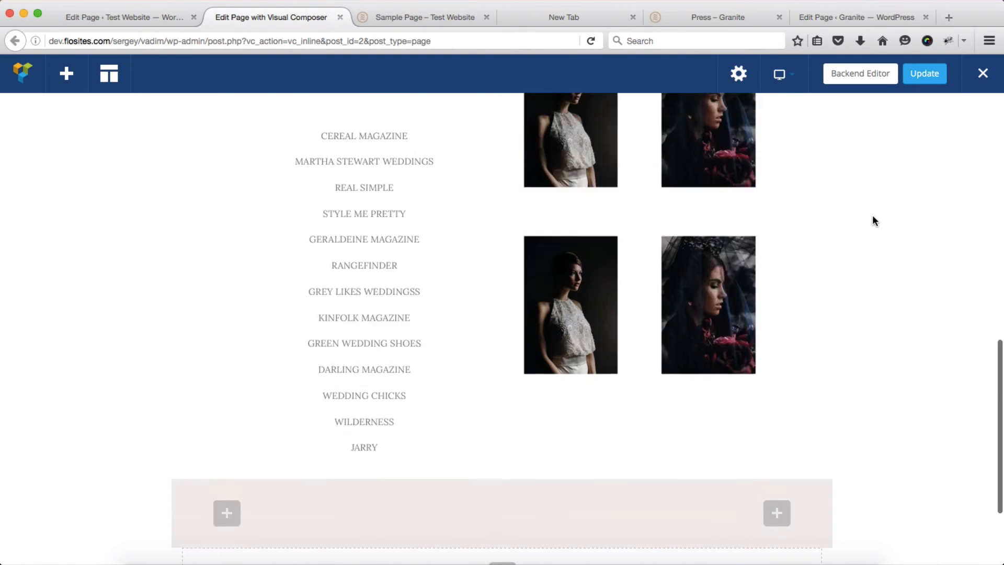
{"action": "scroll", "coordinate": [872, 220], "scroll_direction": "down", "scroll_amount": 5}
{"action": "scroll", "coordinate": [872, 220], "scroll_direction": "up", "scroll_amount": 6}
{"action": "scroll", "coordinate": [873, 220], "scroll_direction": "up", "scroll_amount": 8}
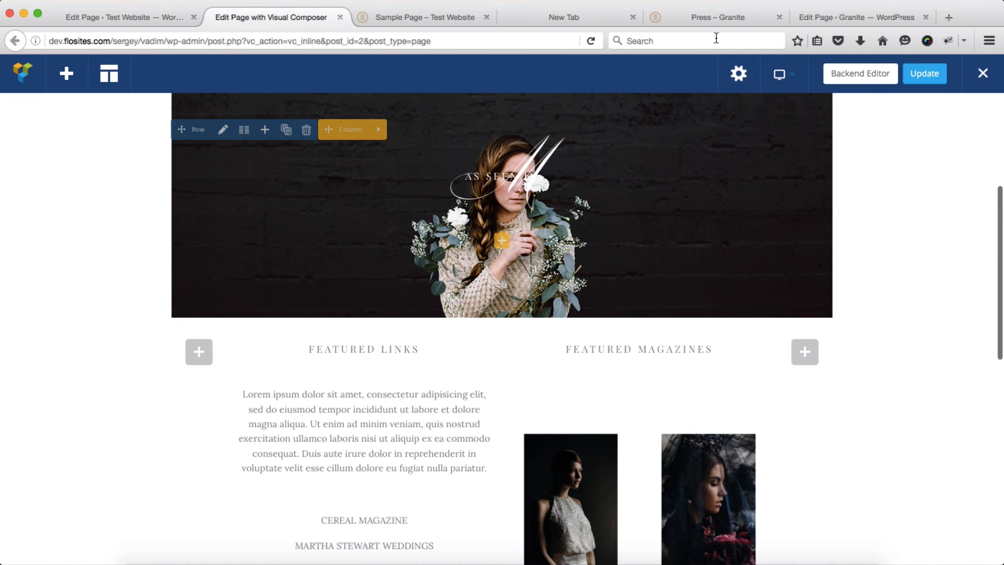
{"action": "left_click", "coordinate": [701, 16]}
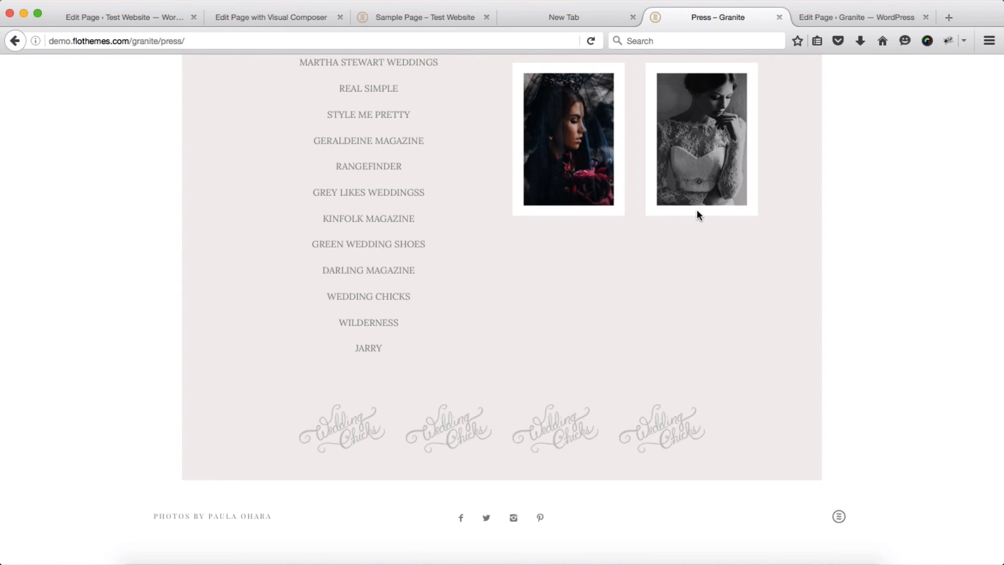
{"action": "scroll", "coordinate": [696, 213], "scroll_direction": "up", "scroll_amount": 10}
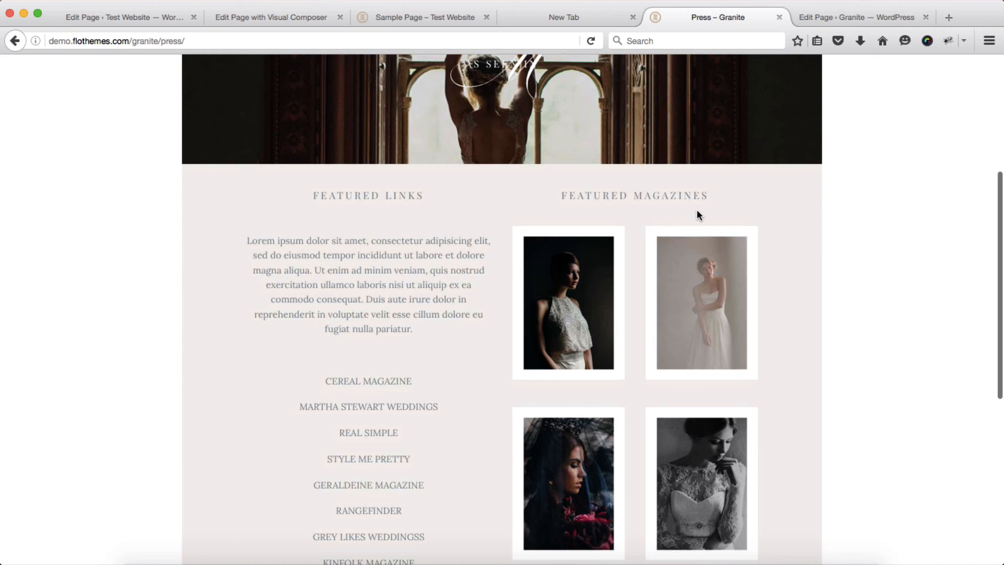
{"action": "scroll", "coordinate": [696, 212], "scroll_direction": "up", "scroll_amount": 4}
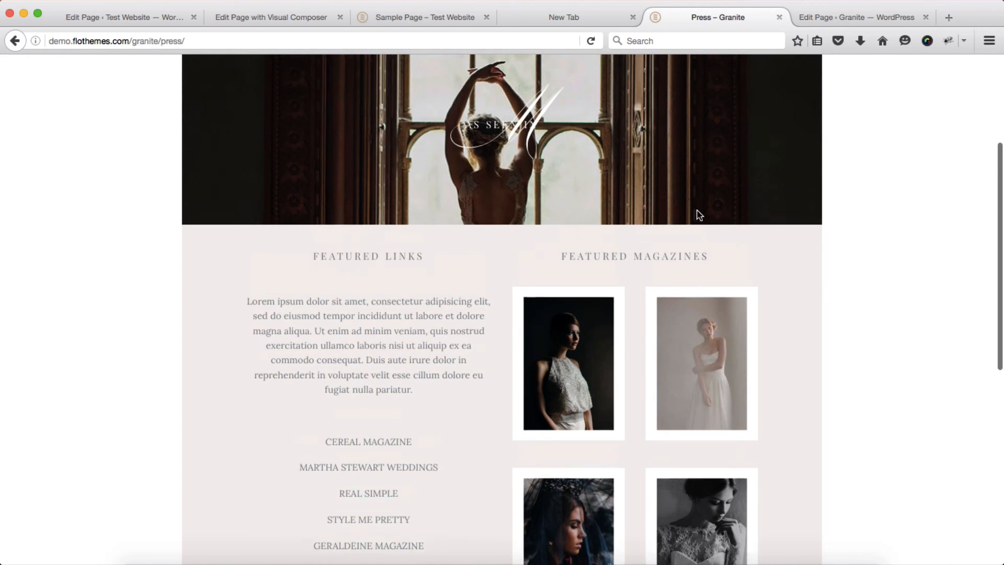
{"action": "scroll", "coordinate": [545, 177], "scroll_direction": "up", "scroll_amount": 1}
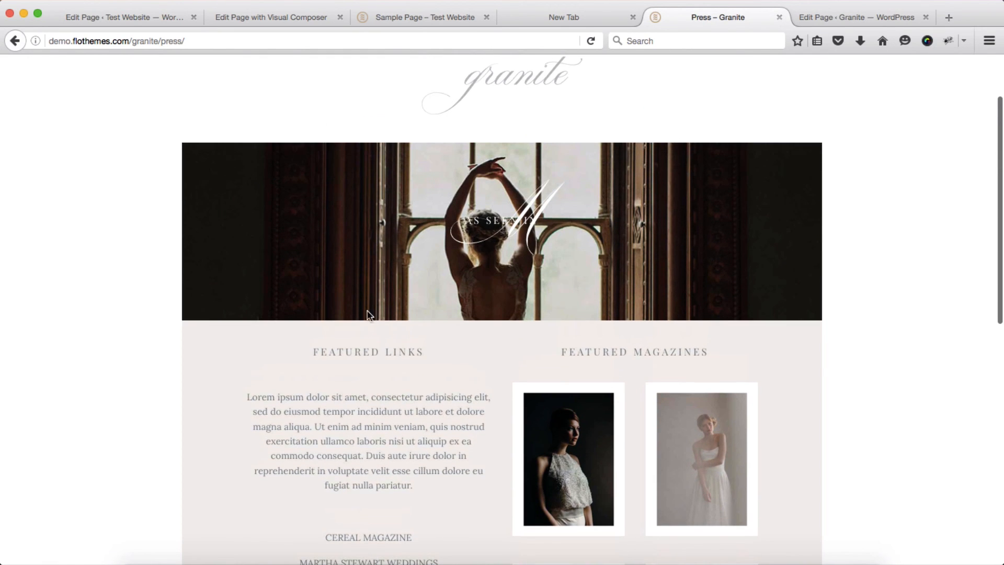
{"action": "scroll", "coordinate": [609, 219], "scroll_direction": "down", "scroll_amount": 3}
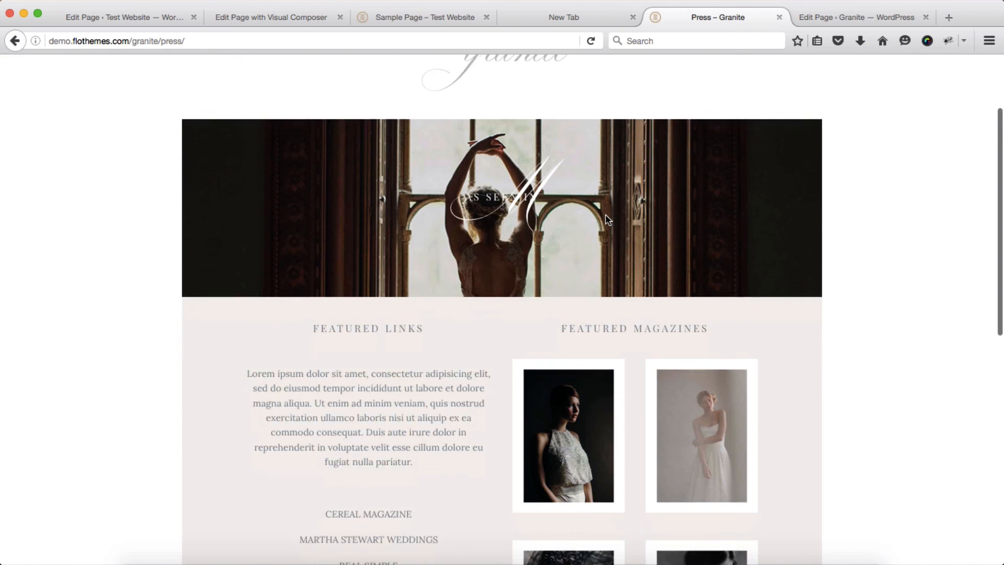